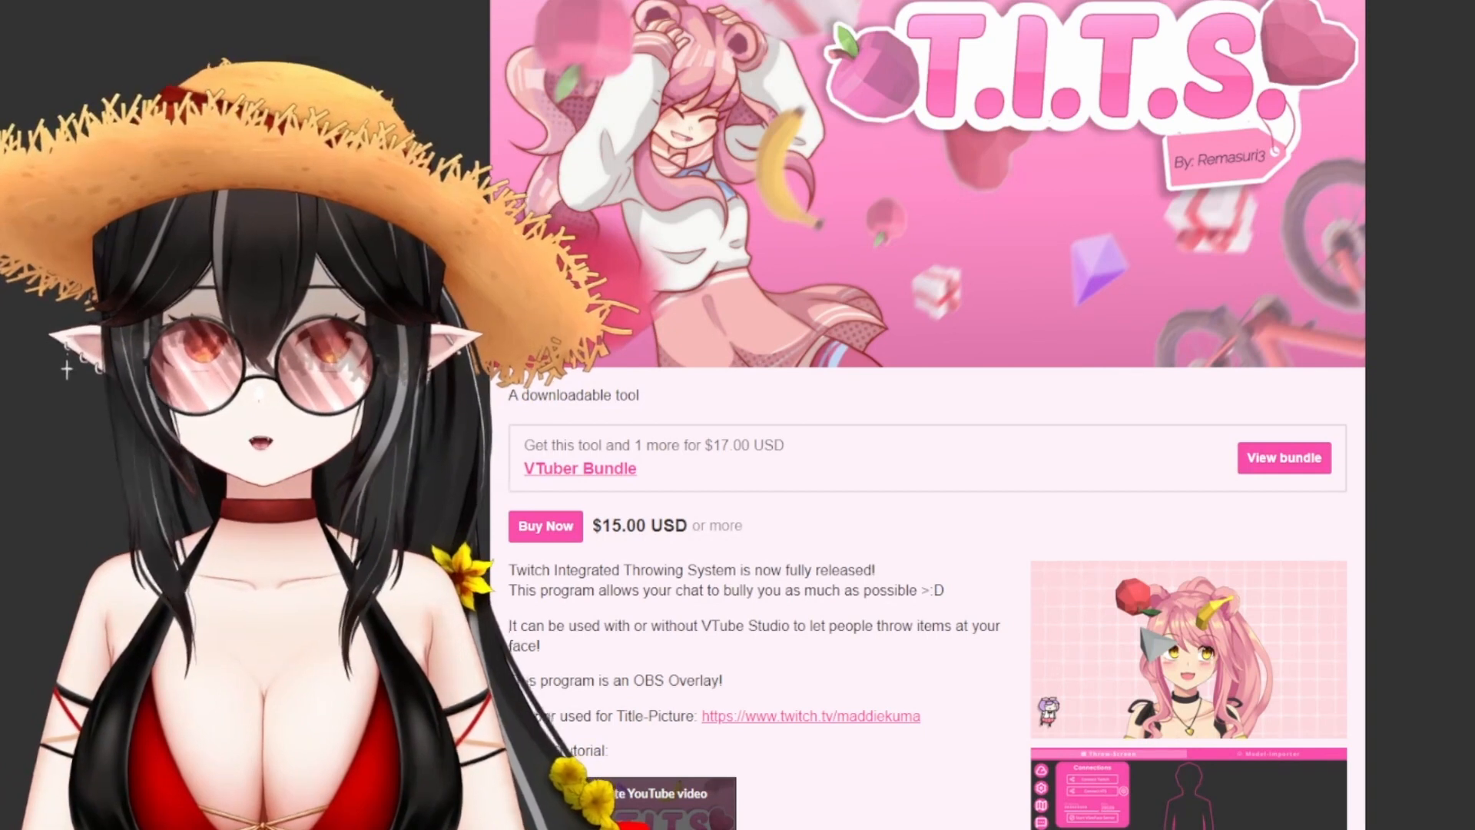
- Switch to T.I.T.S. and open its Connections panel with the Twitch and VTube Studio links
left_click(551, 527)
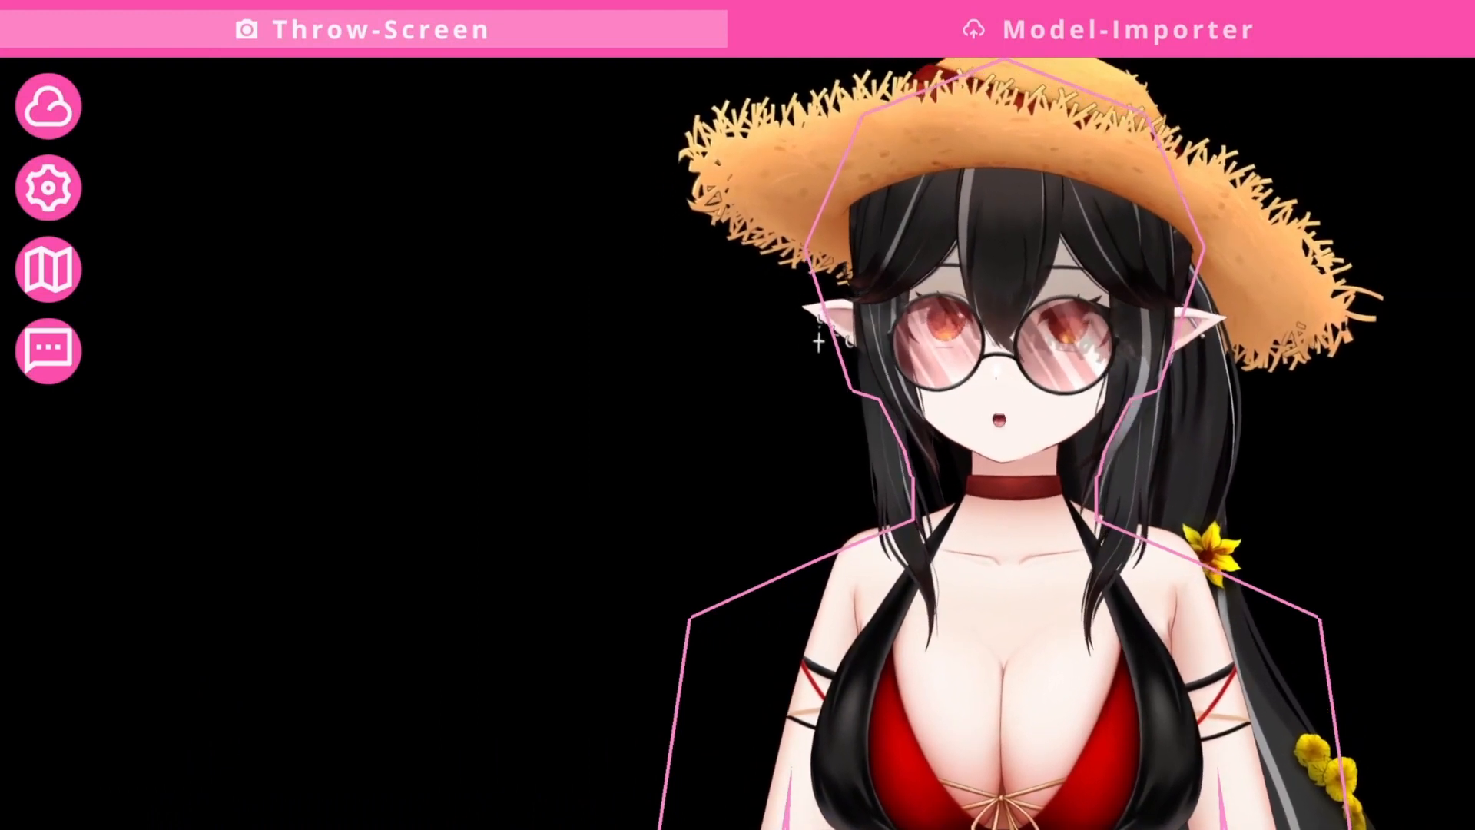
left_click(48, 106)
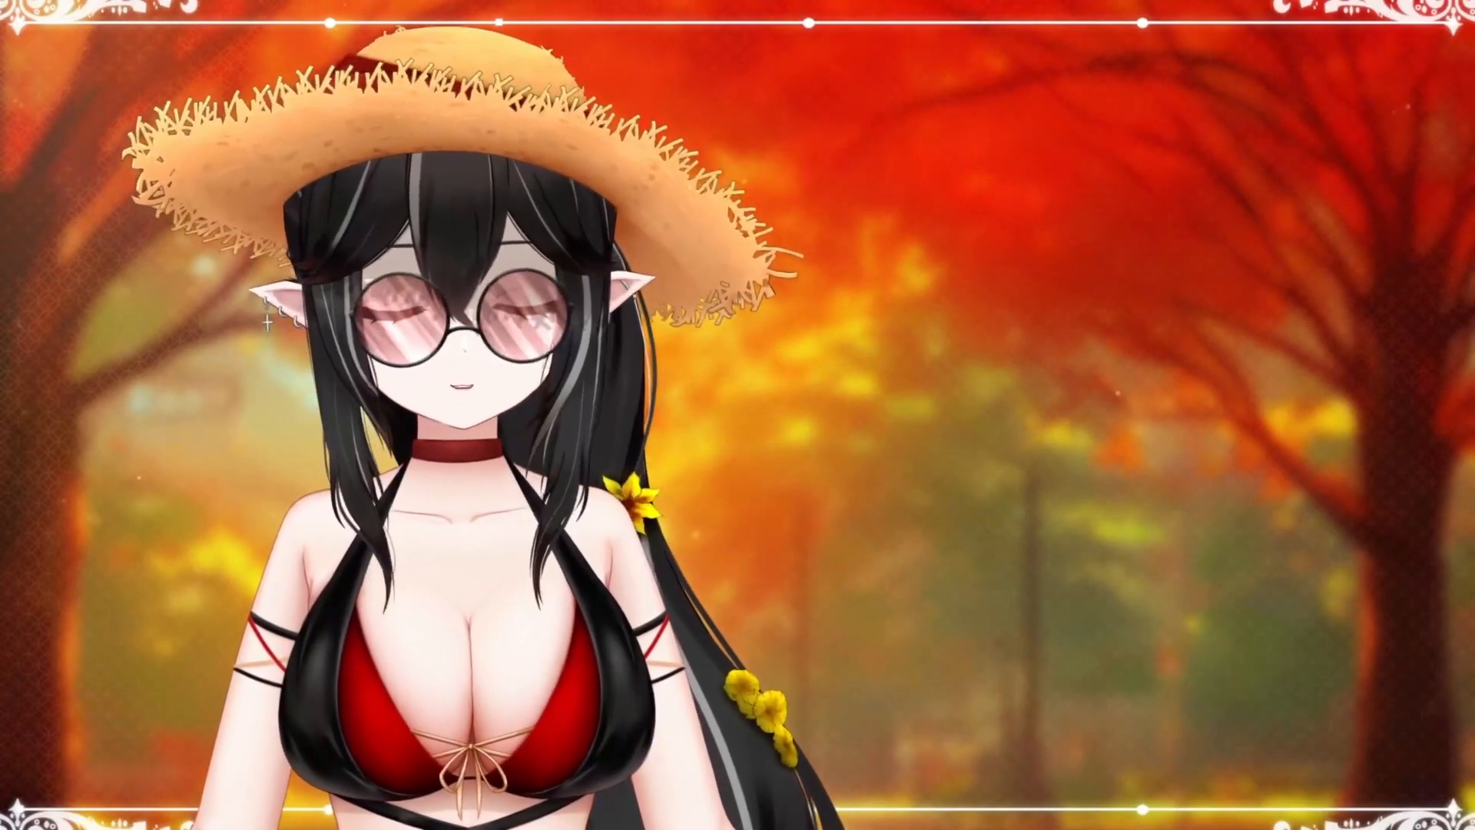
- Open VTube Studio's settings and scroll to the Start API (allow plugins) section
double_click(50, 377)
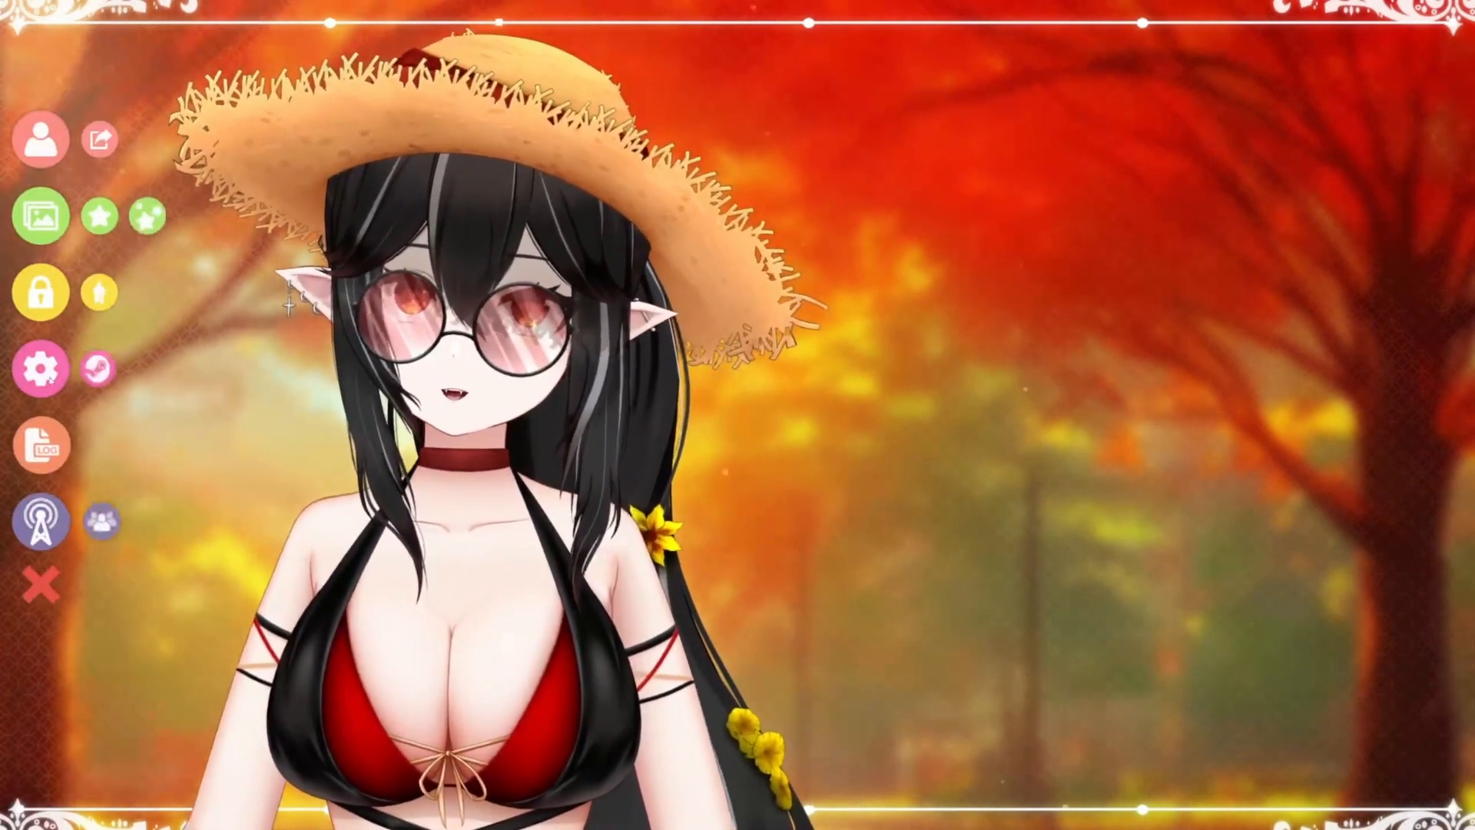
left_click(41, 369)
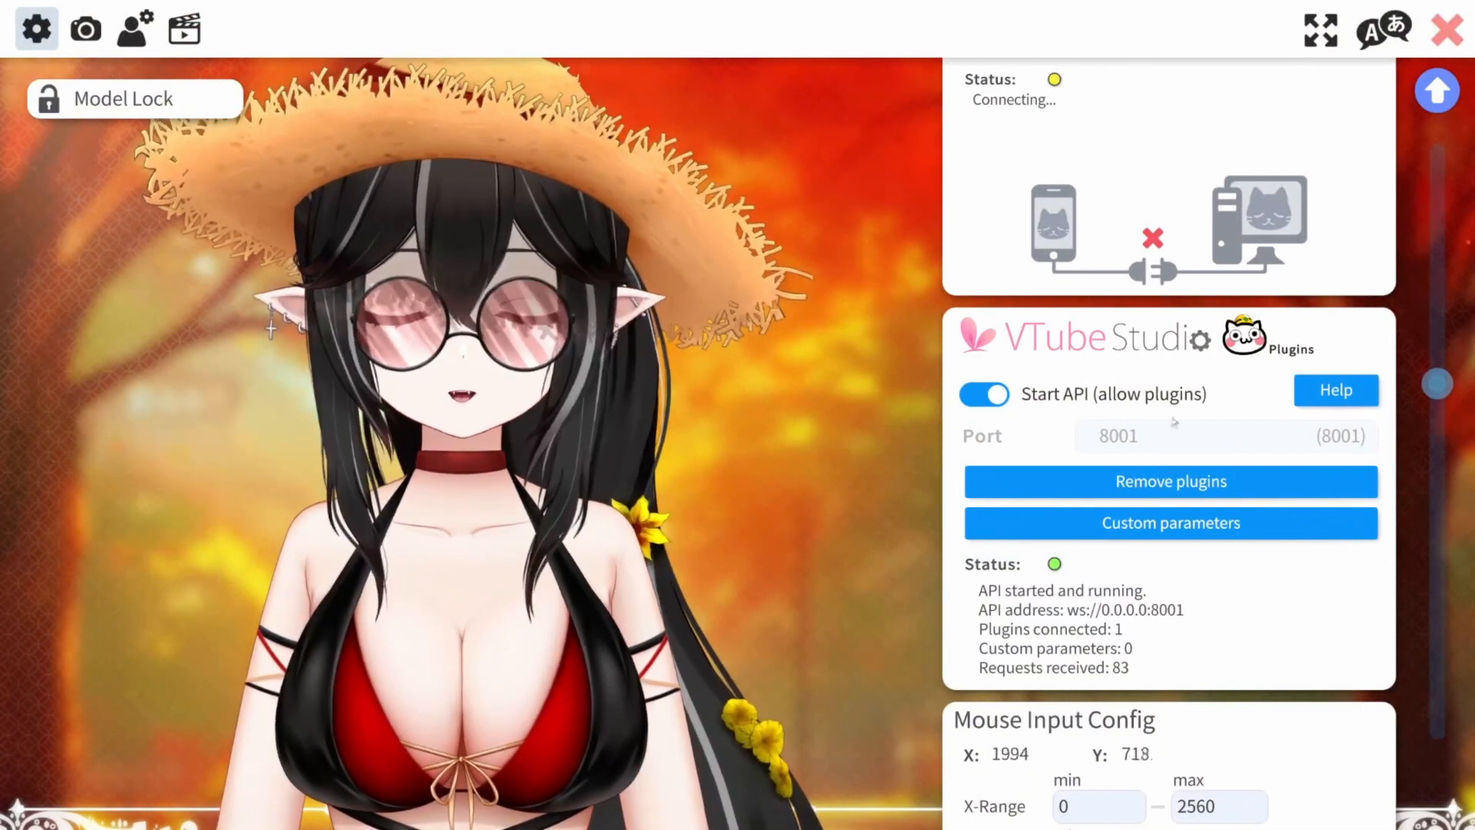
left_click_drag(1439, 381, 1443, 383)
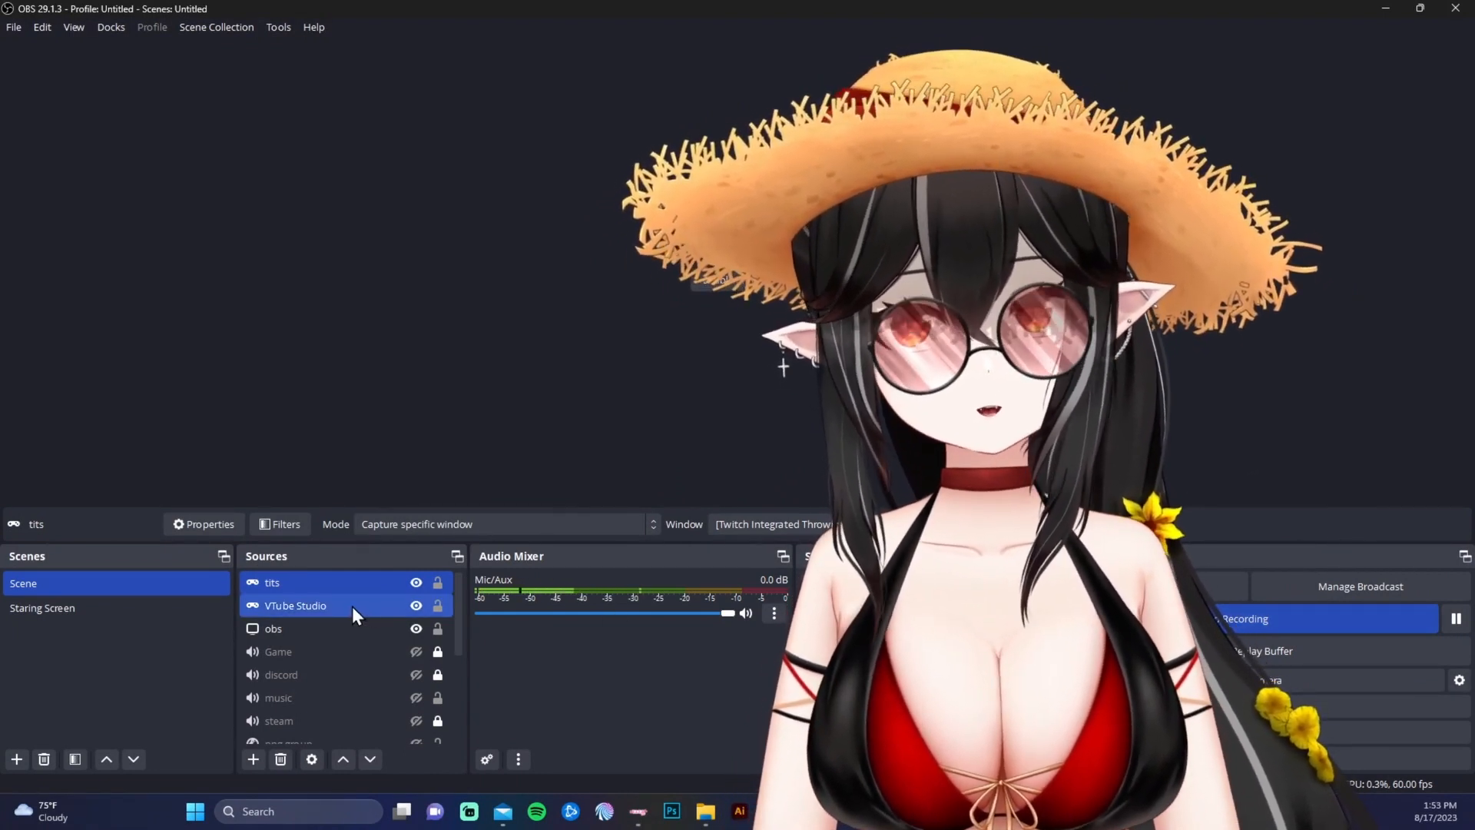
- Check the window-capture properties of the 'tits' source, then of the VTube Studio source
left_click(352, 606)
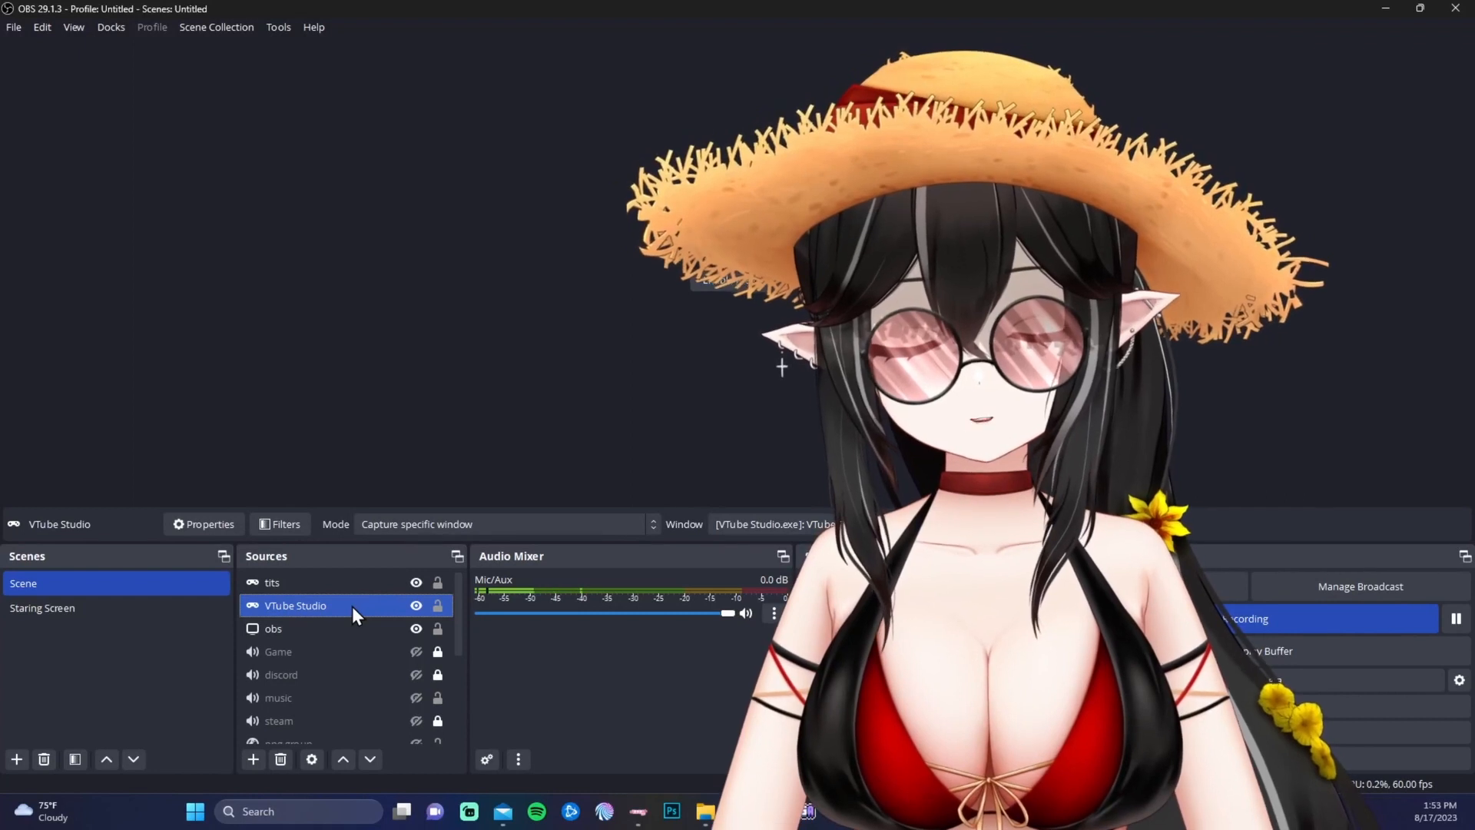
left_click(348, 582)
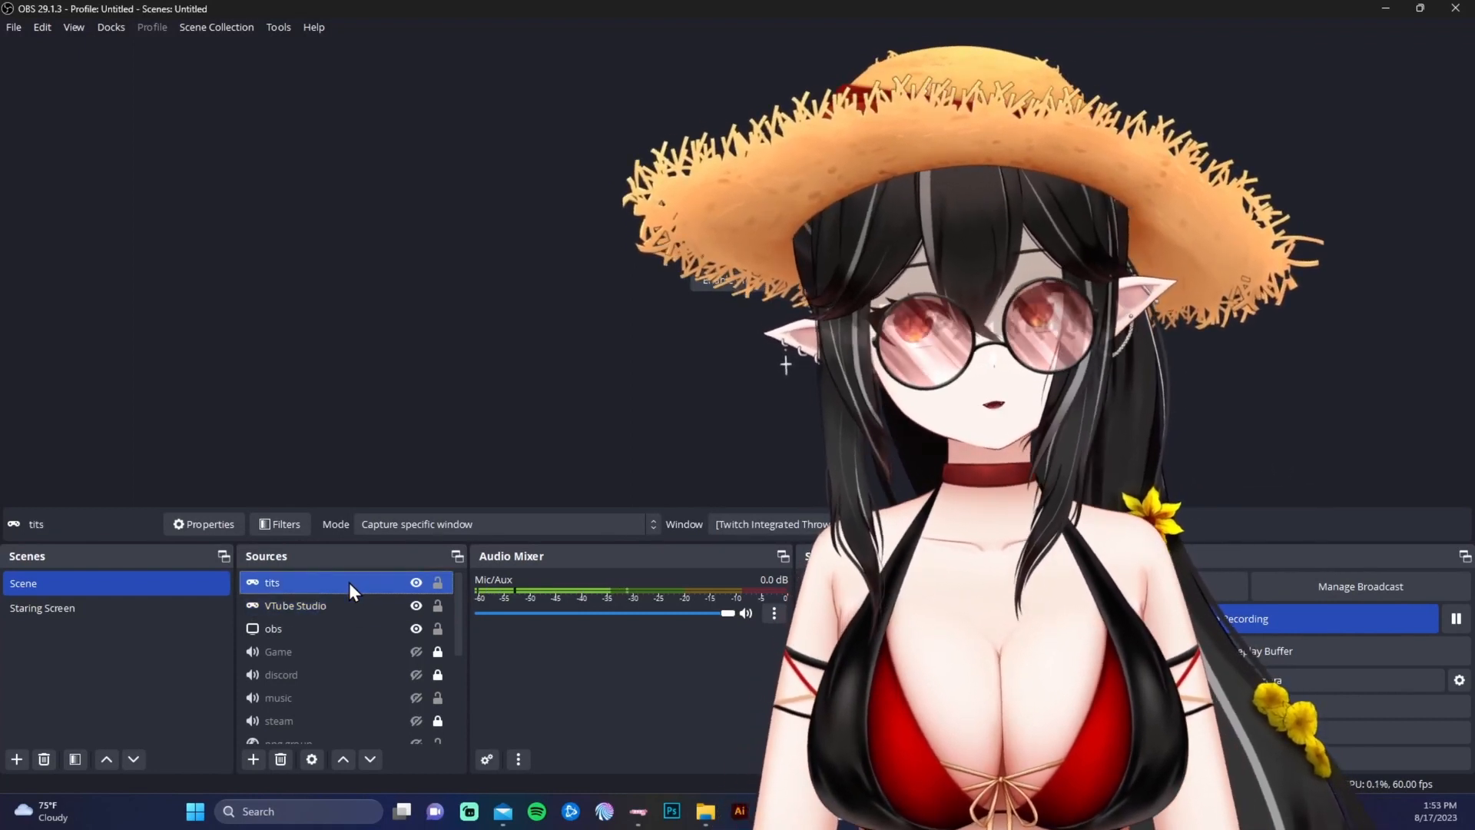
double_click(349, 582)
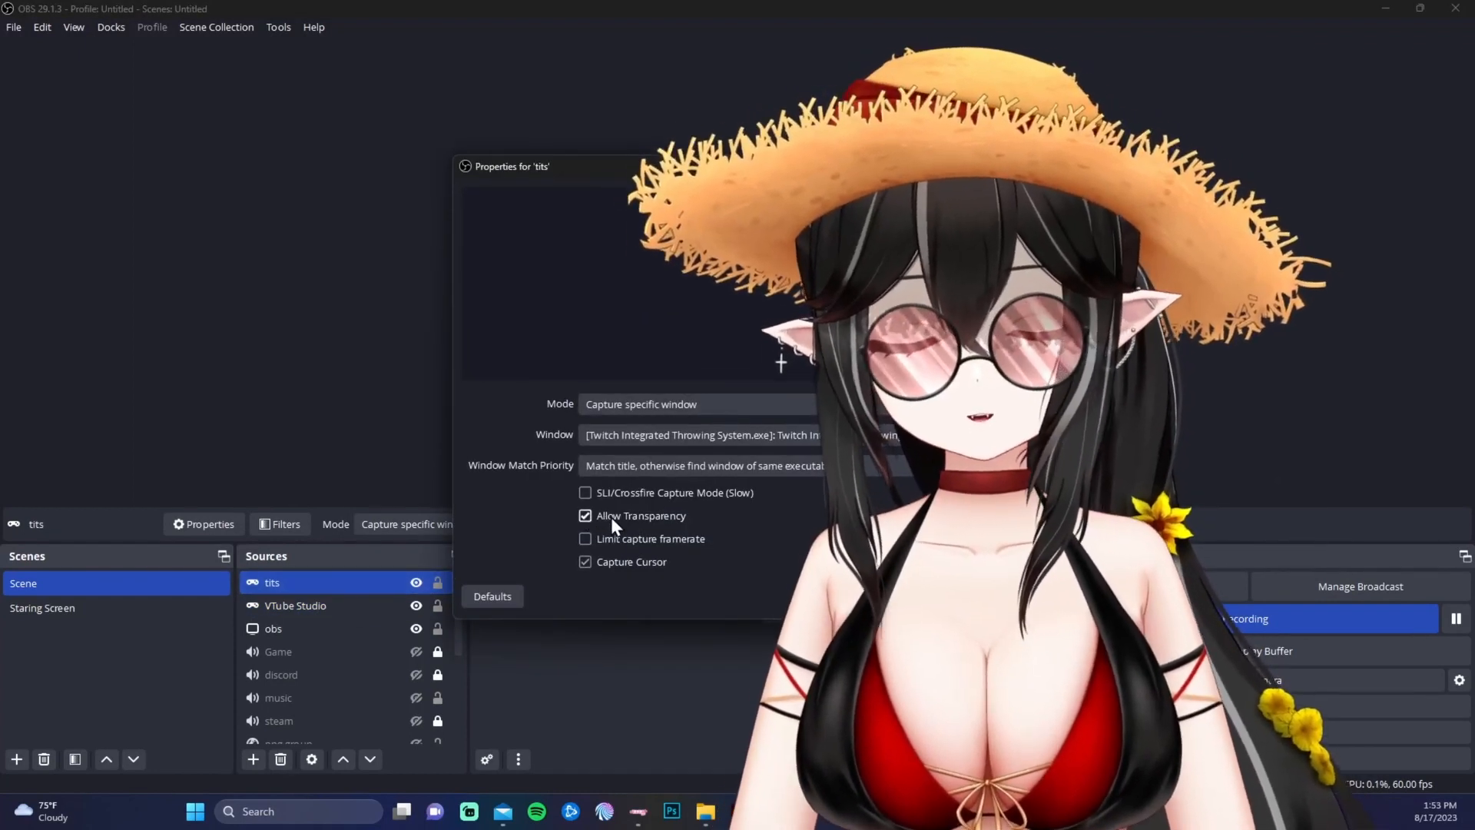
key("Escape")
double_click(352, 605)
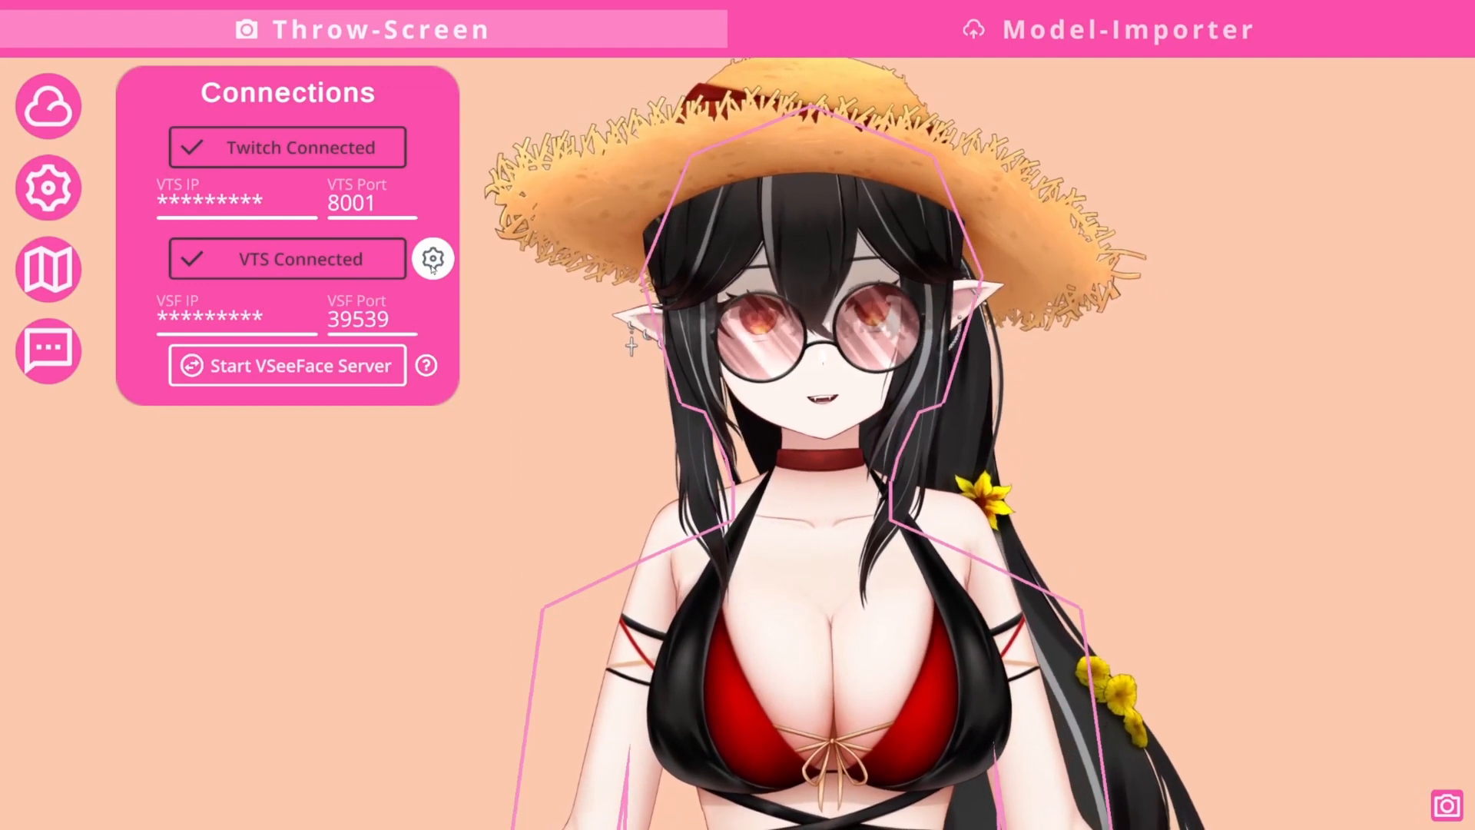
- Calibrate the model overlay to width 1.71, height 1.75, pivot X -0.04 and pivot Y 0.23
left_click(435, 267)
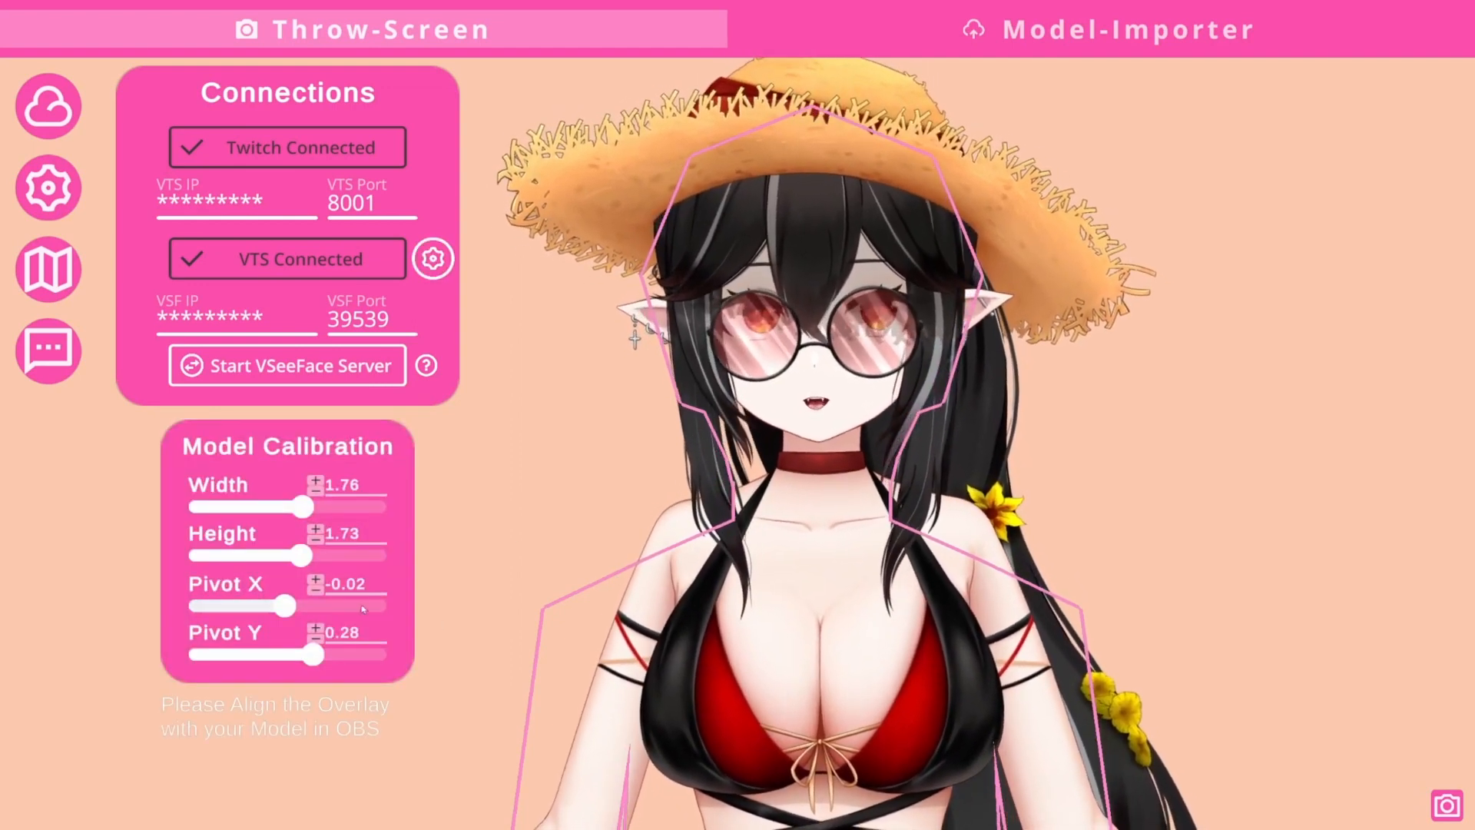
left_click_drag(301, 556, 304, 559)
left_click_drag(305, 507, 309, 517)
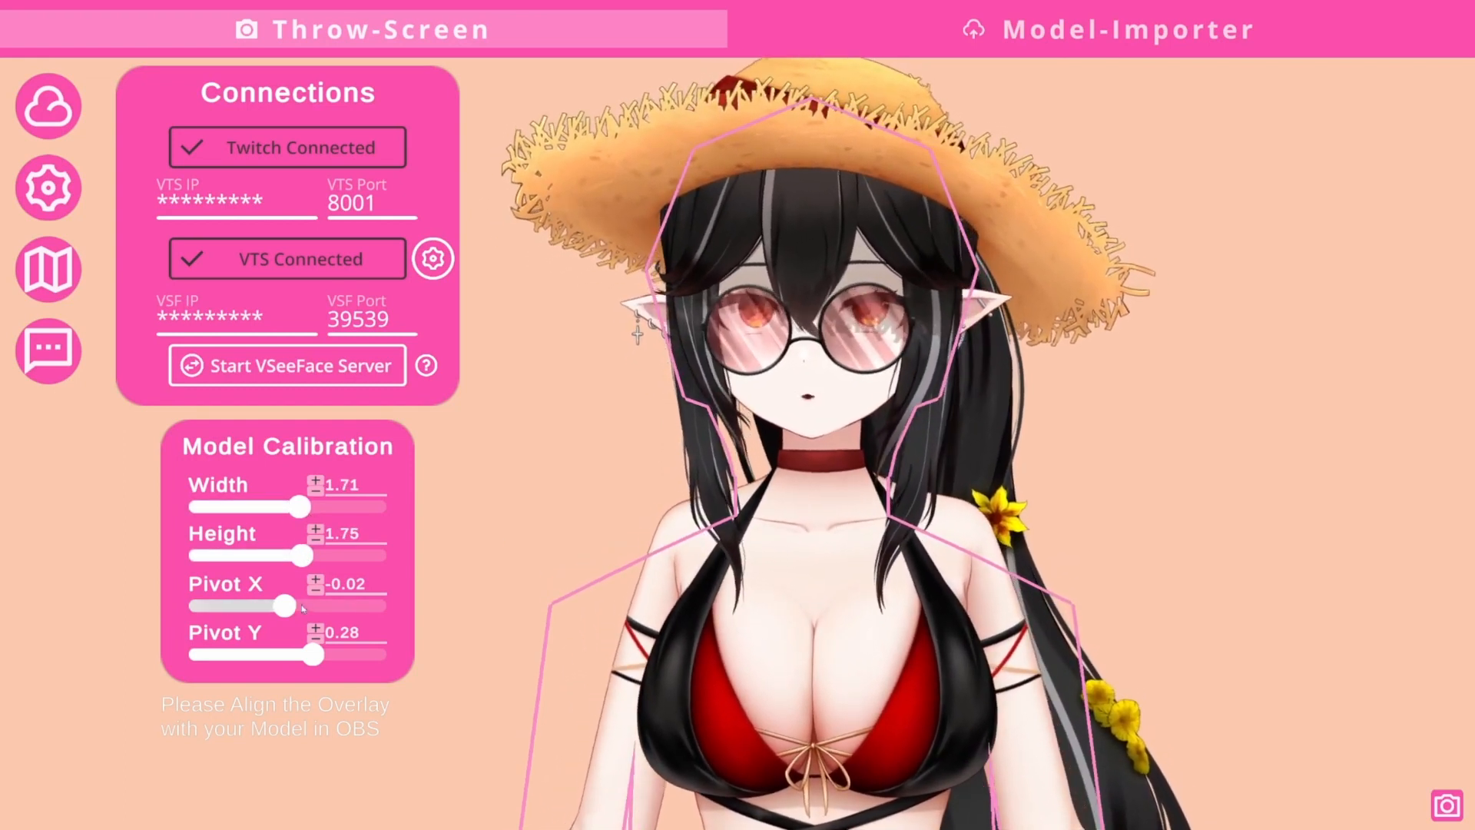
mouse_move(312, 654)
left_mouse_down()
mouse_move(289, 654)
mouse_move(308, 653)
left_mouse_up()
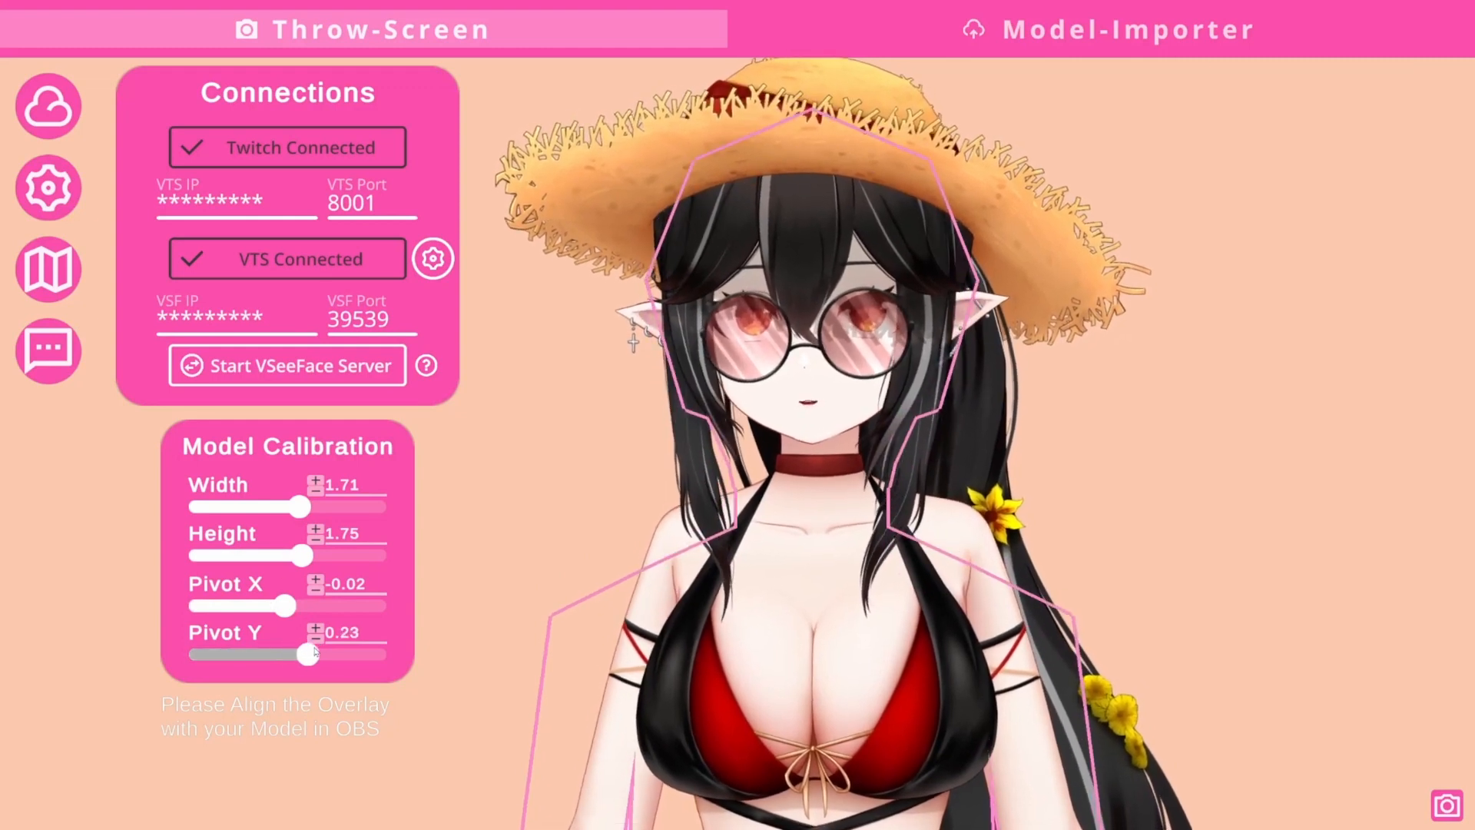
left_click_drag(285, 605, 285, 606)
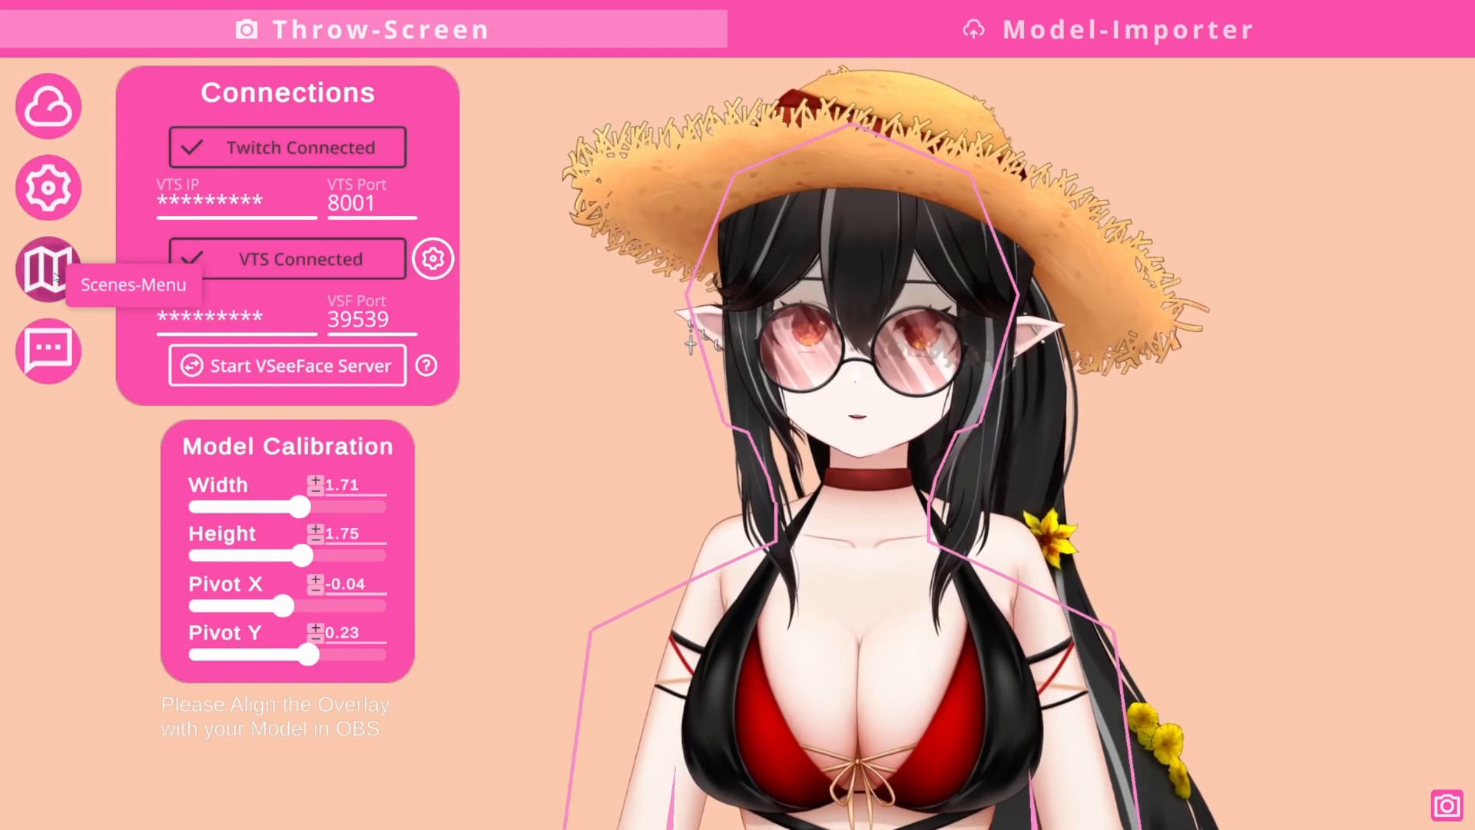
- Shift the scene's X position to -0.19 and hide the panels to preview the avatar
left_click(47, 269)
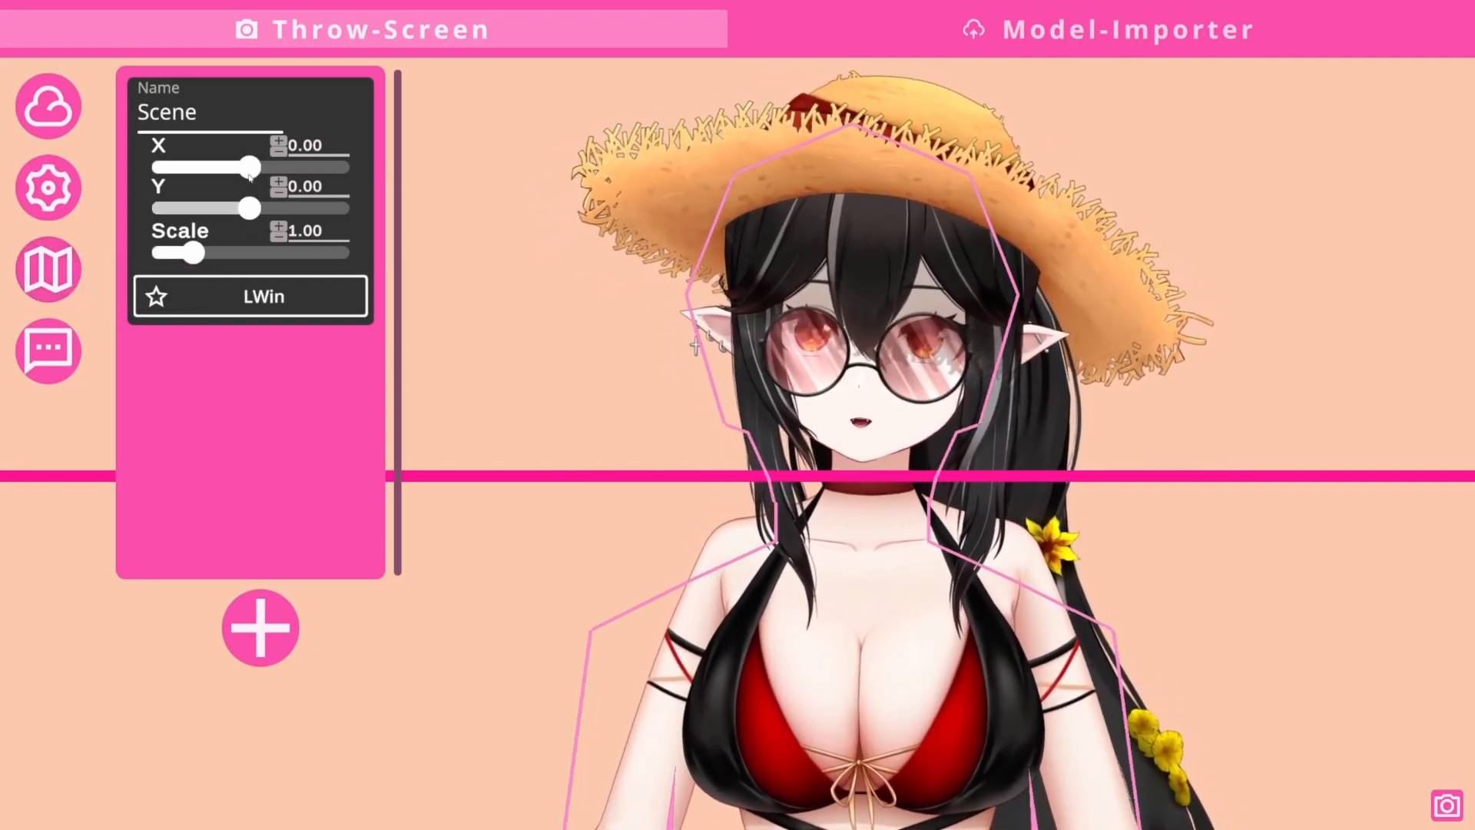
mouse_move(253, 169)
left_mouse_down()
mouse_move(240, 169)
mouse_move(261, 174)
left_mouse_up()
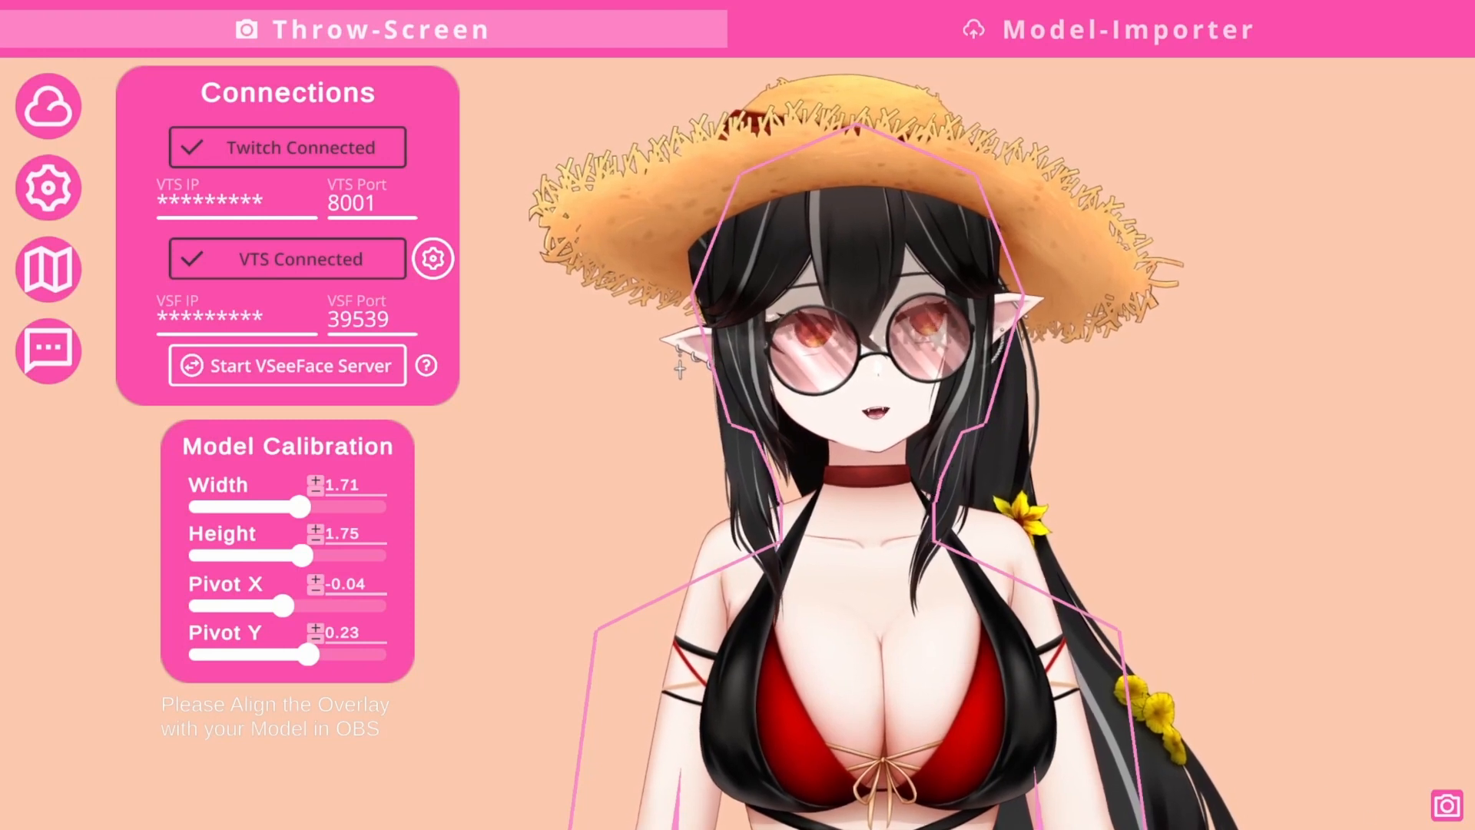
left_click(1446, 805)
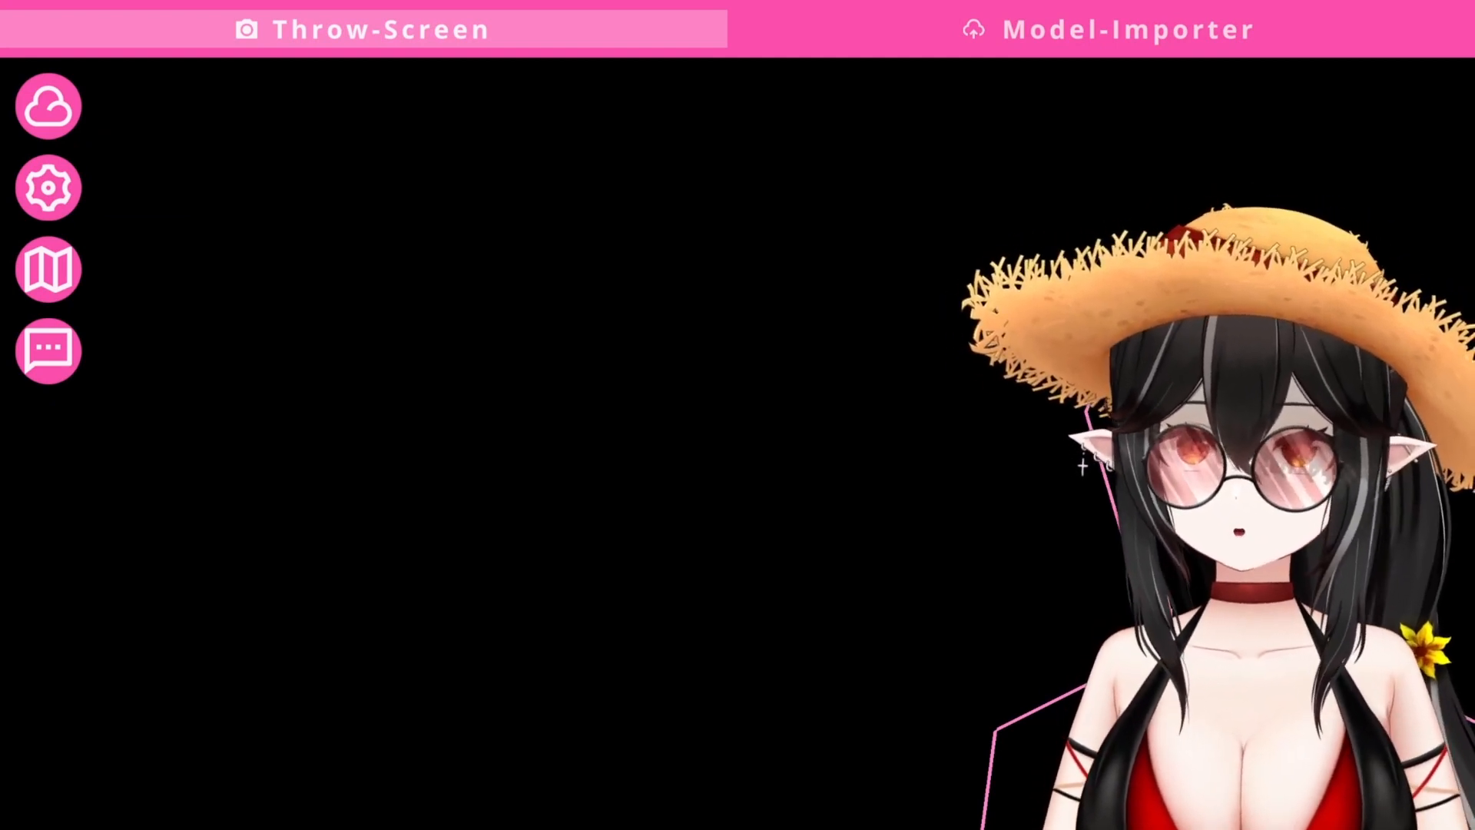
- Add a new throw trigger and rename it 'Fish example'
left_click(58, 359)
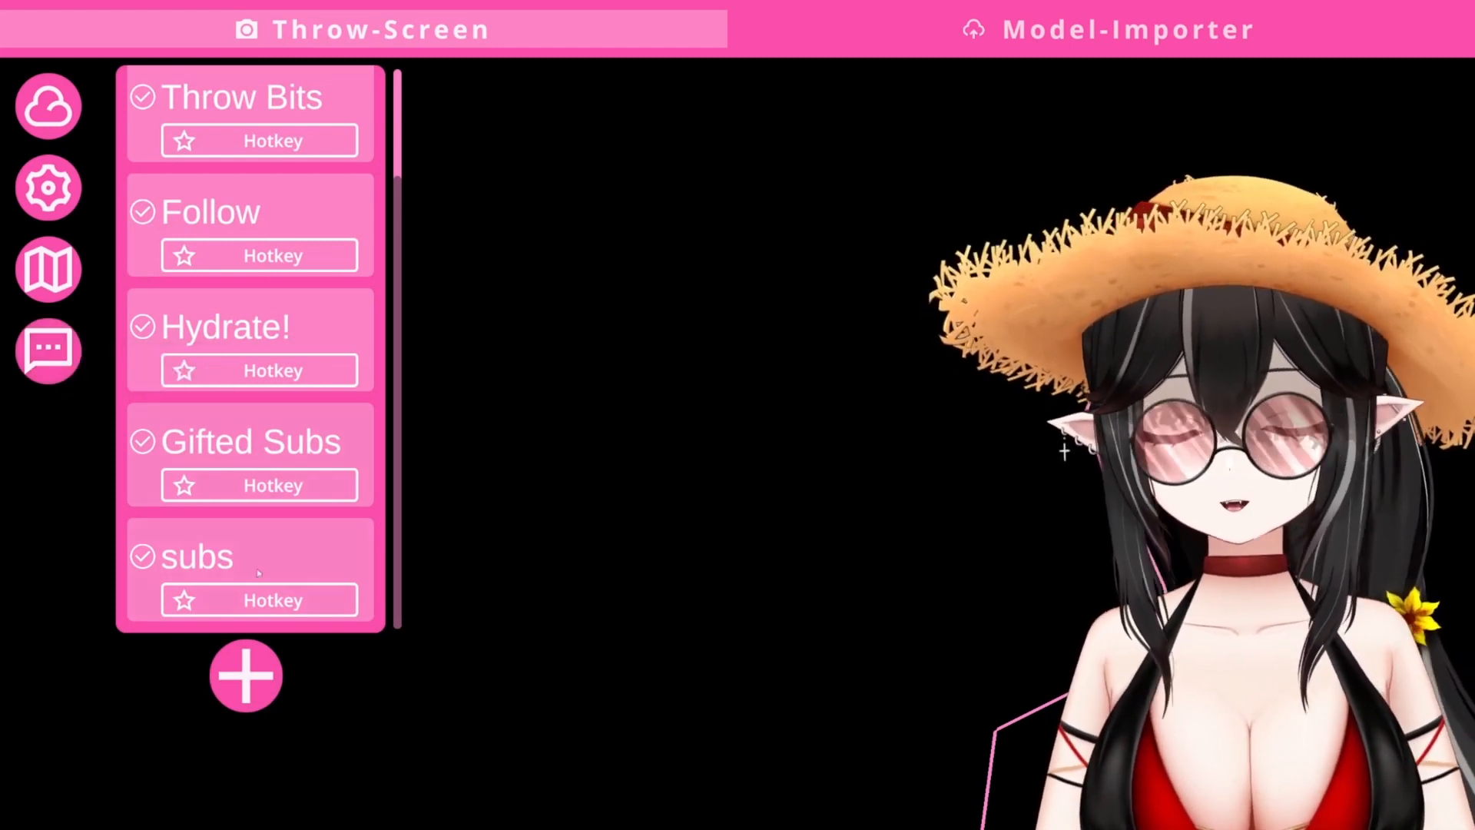
left_click(248, 680)
scroll(283, 548, "down", 2)
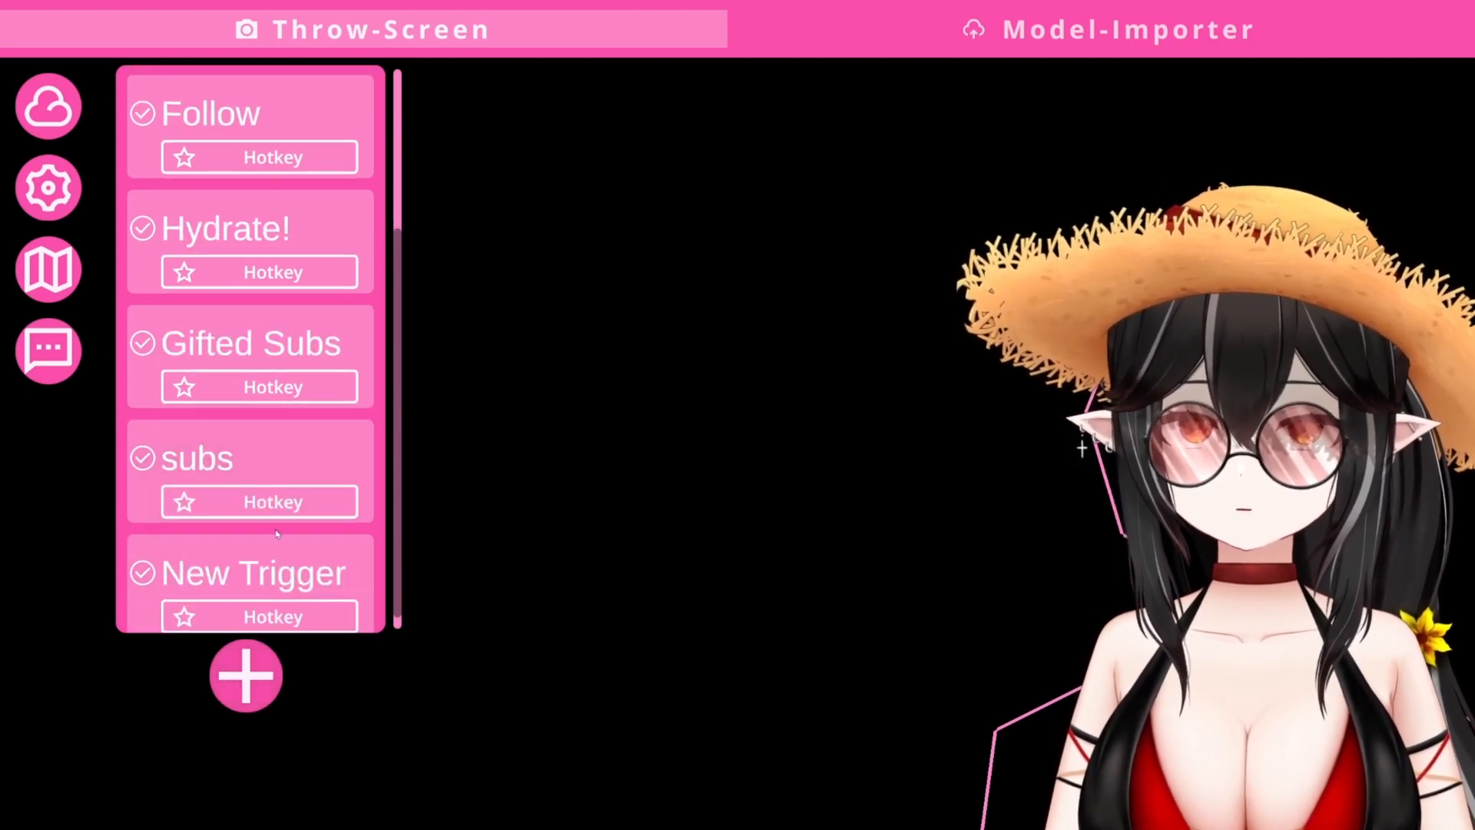
left_click(283, 548)
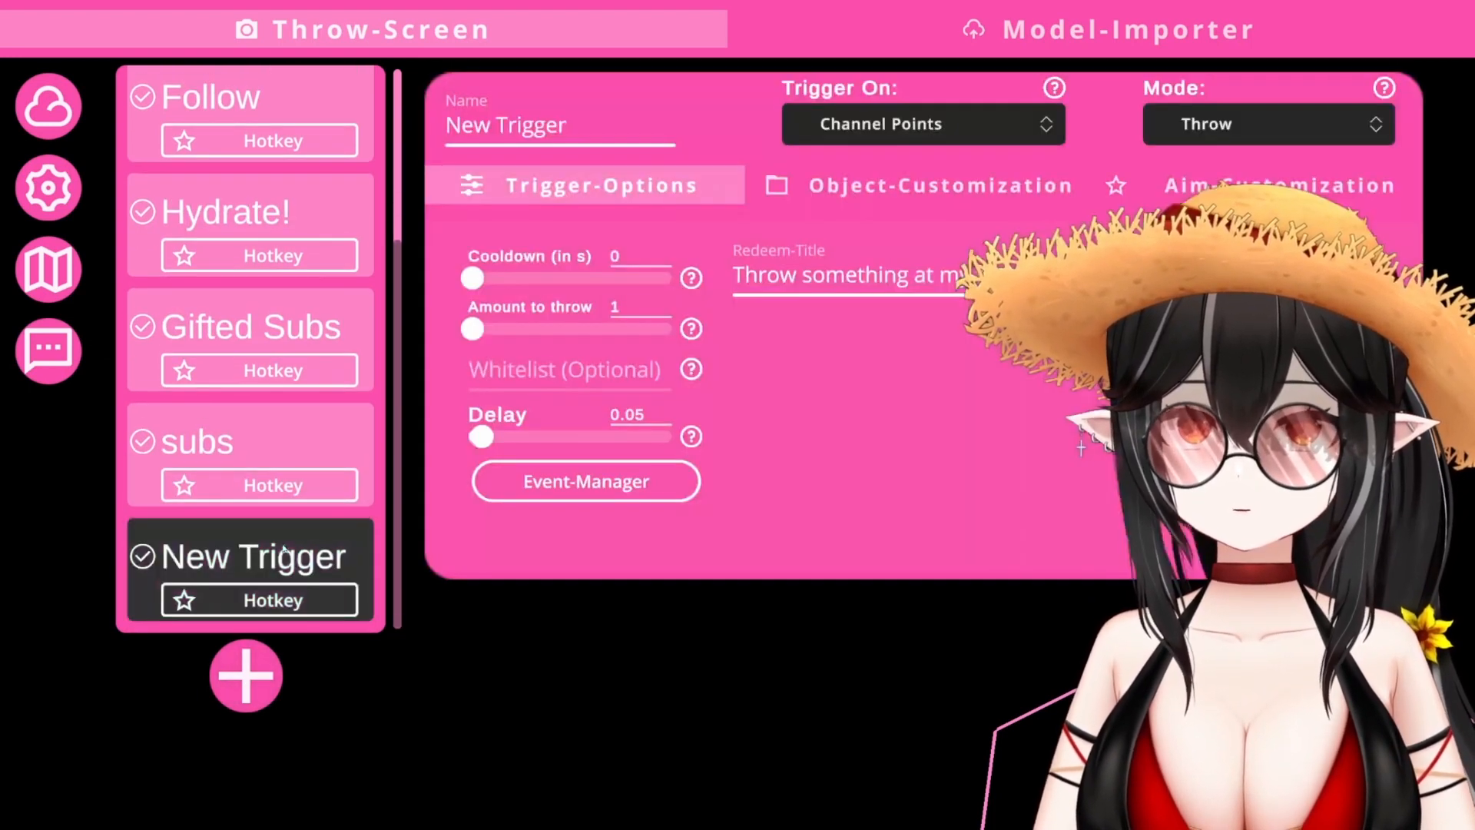
left_click(521, 130)
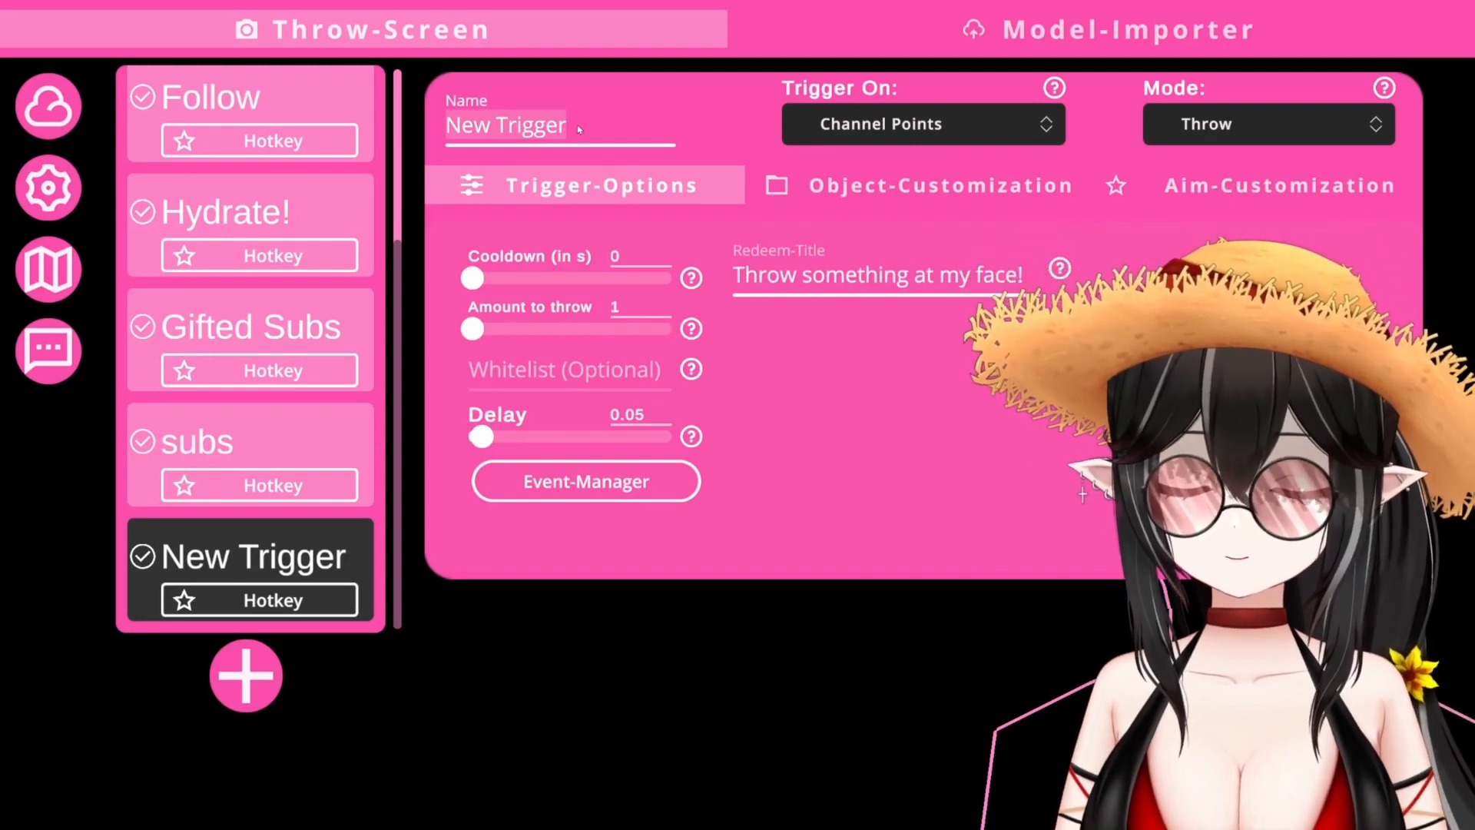
type("Fish example")
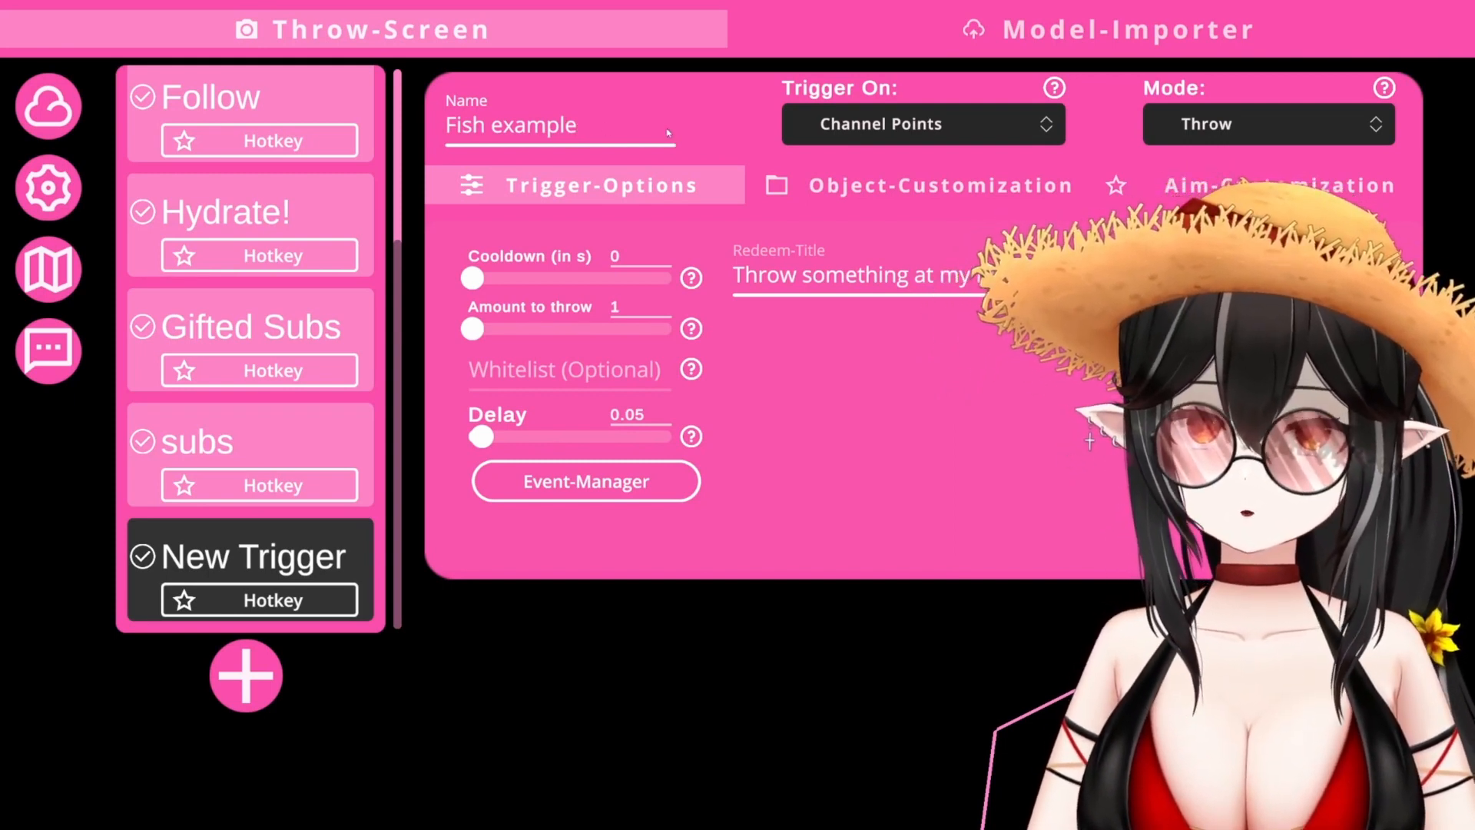
- Change the trigger event from Channel Points to Follow, keeping the mode on Throw
left_click(868, 126)
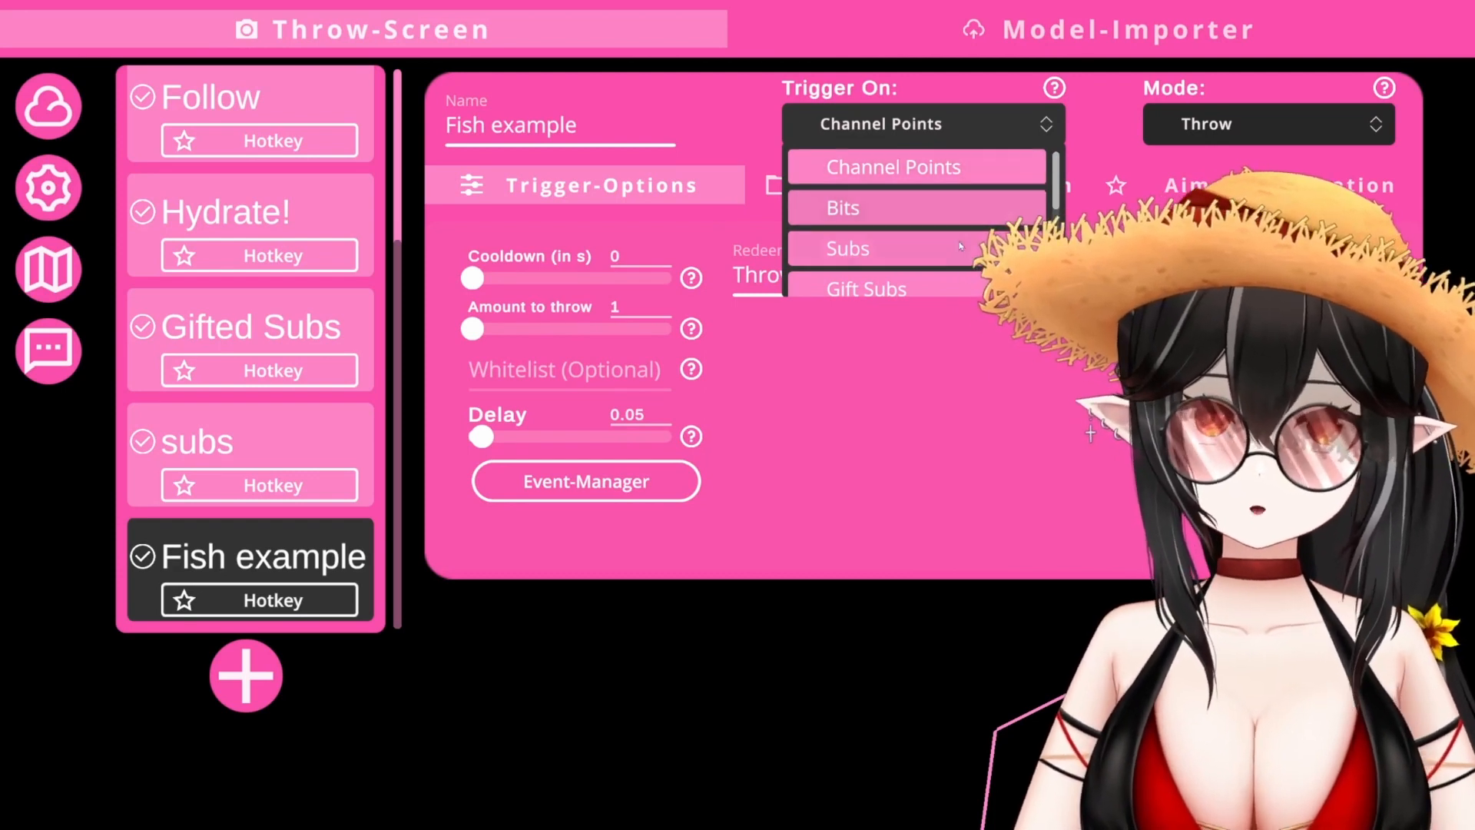
scroll(1056, 217, "down", 1)
scroll(1056, 218, "down", 3)
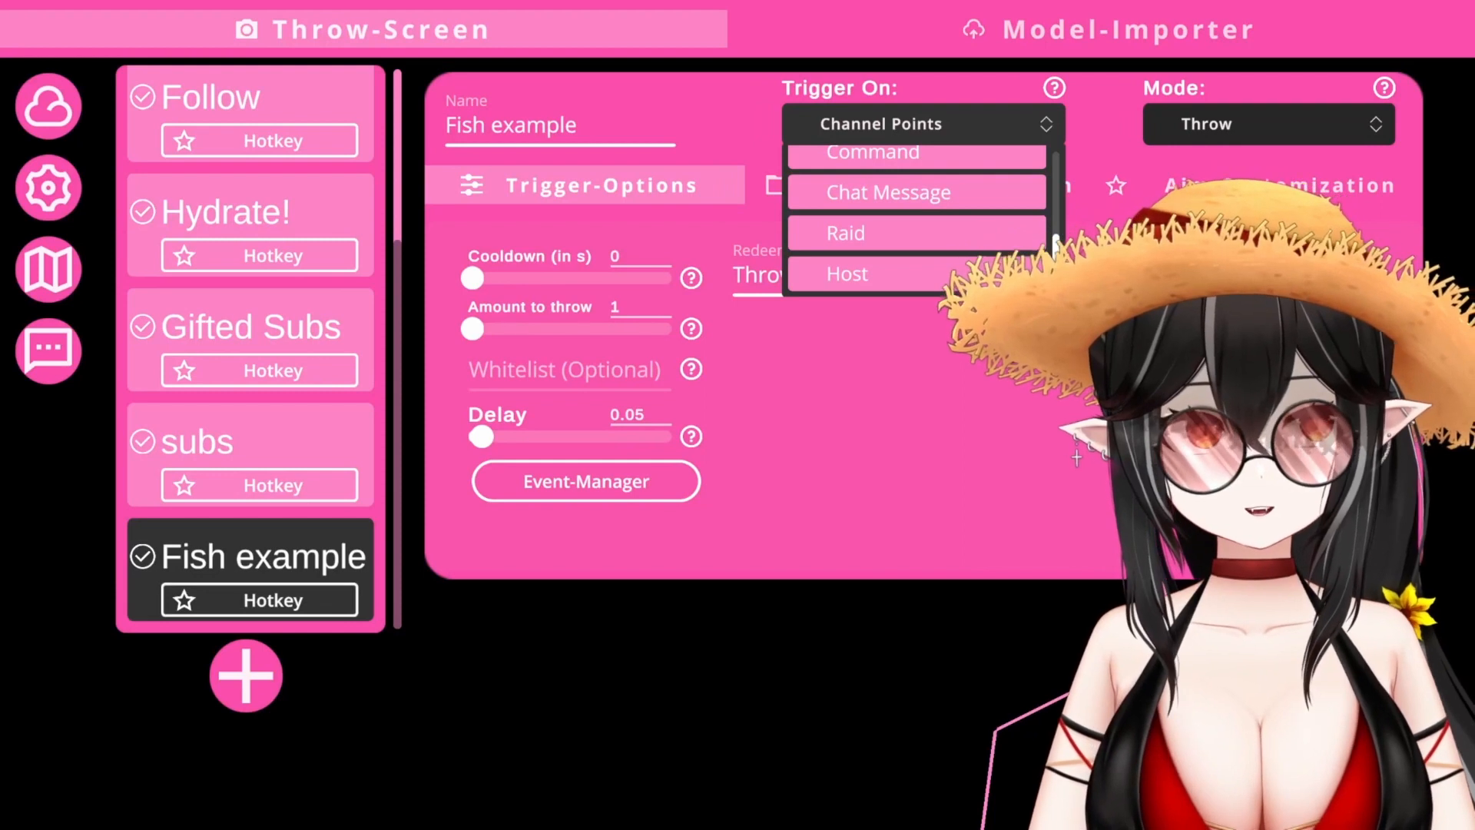
scroll(1054, 204, "up", 3)
scroll(1053, 203, "up", 2)
left_click(952, 165)
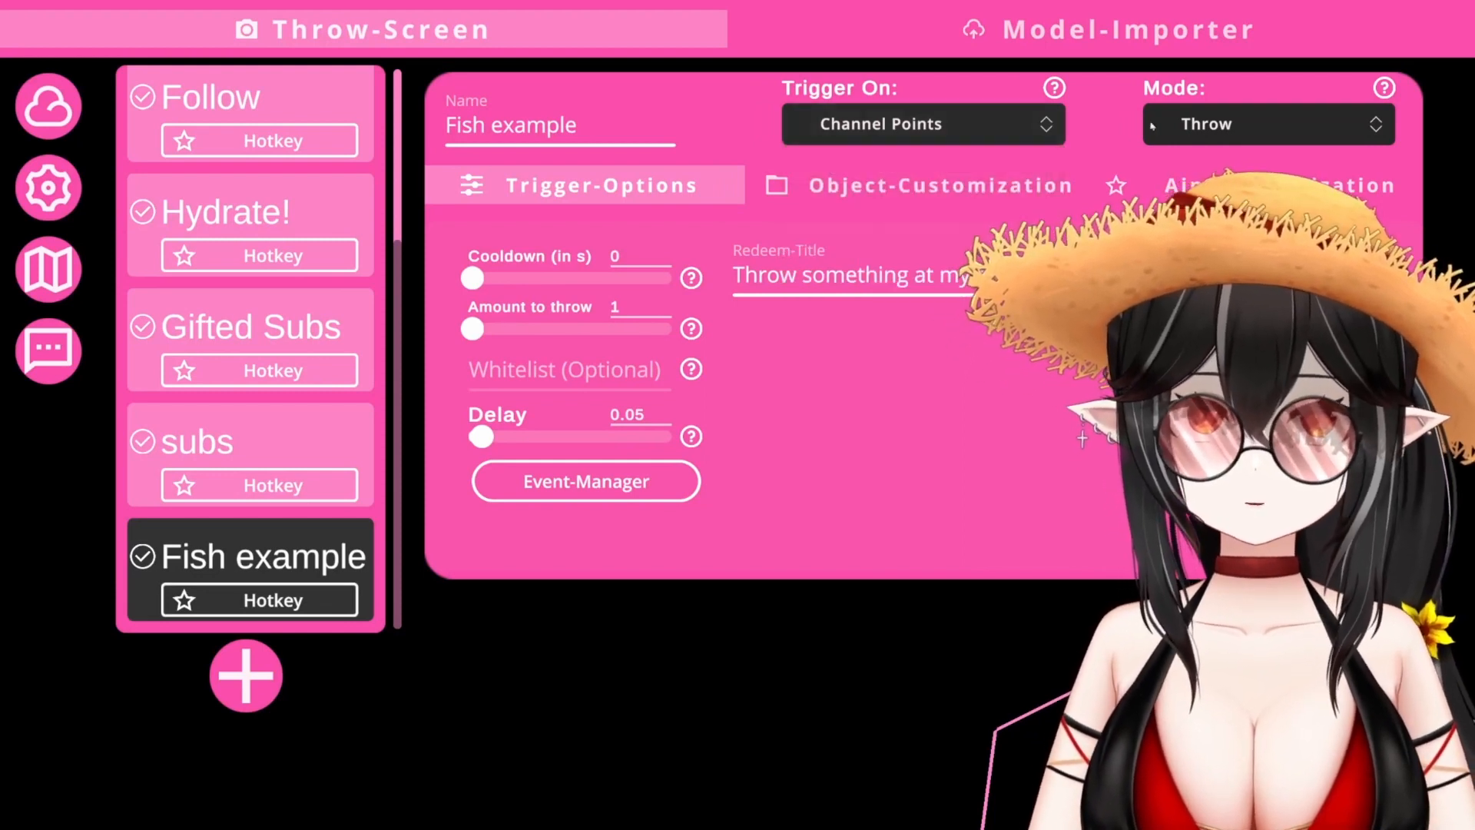
left_click(1225, 127)
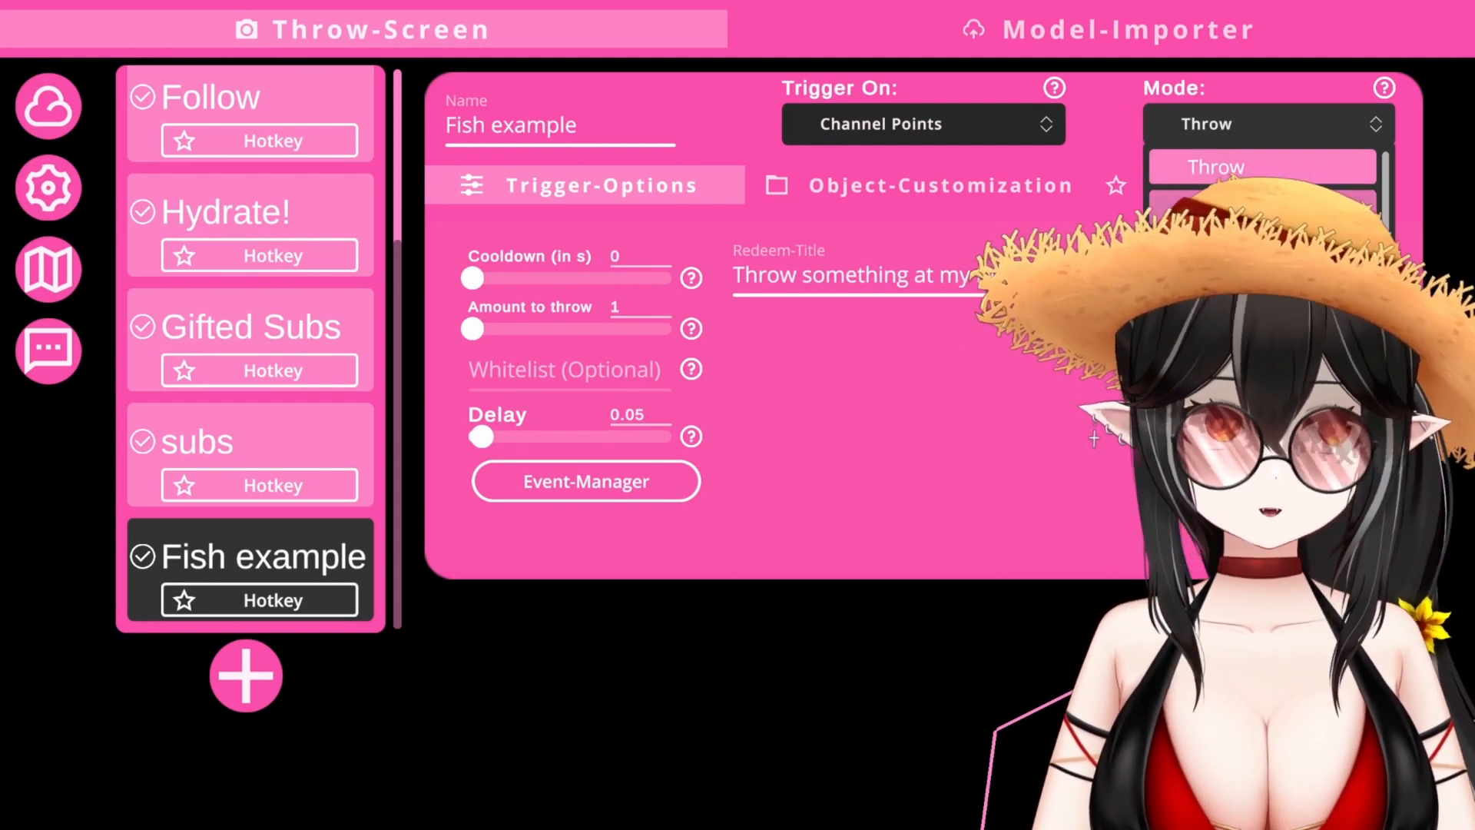
left_click(1098, 135)
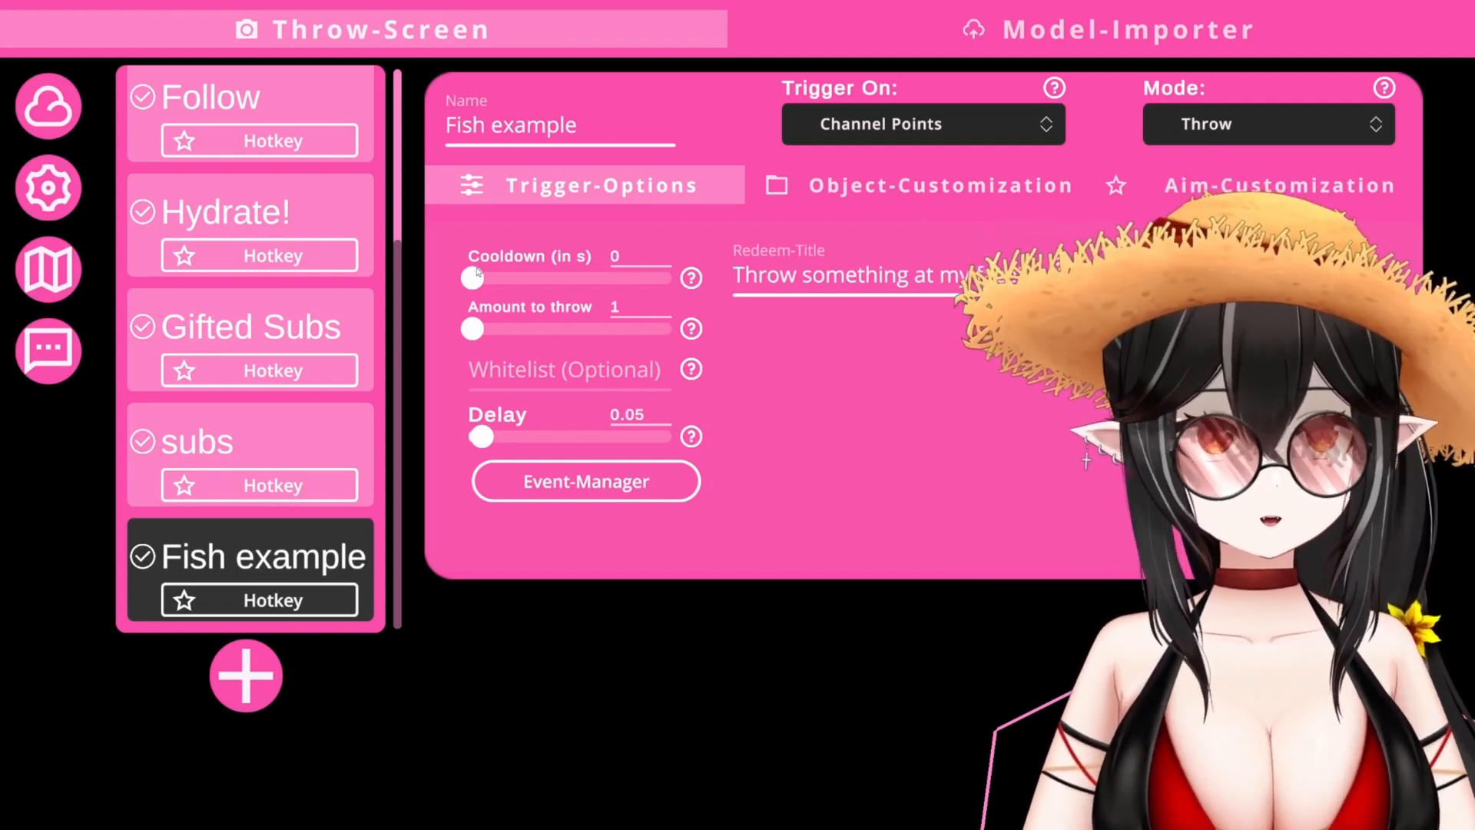
left_click(831, 134)
scroll(814, 192, "down", 3)
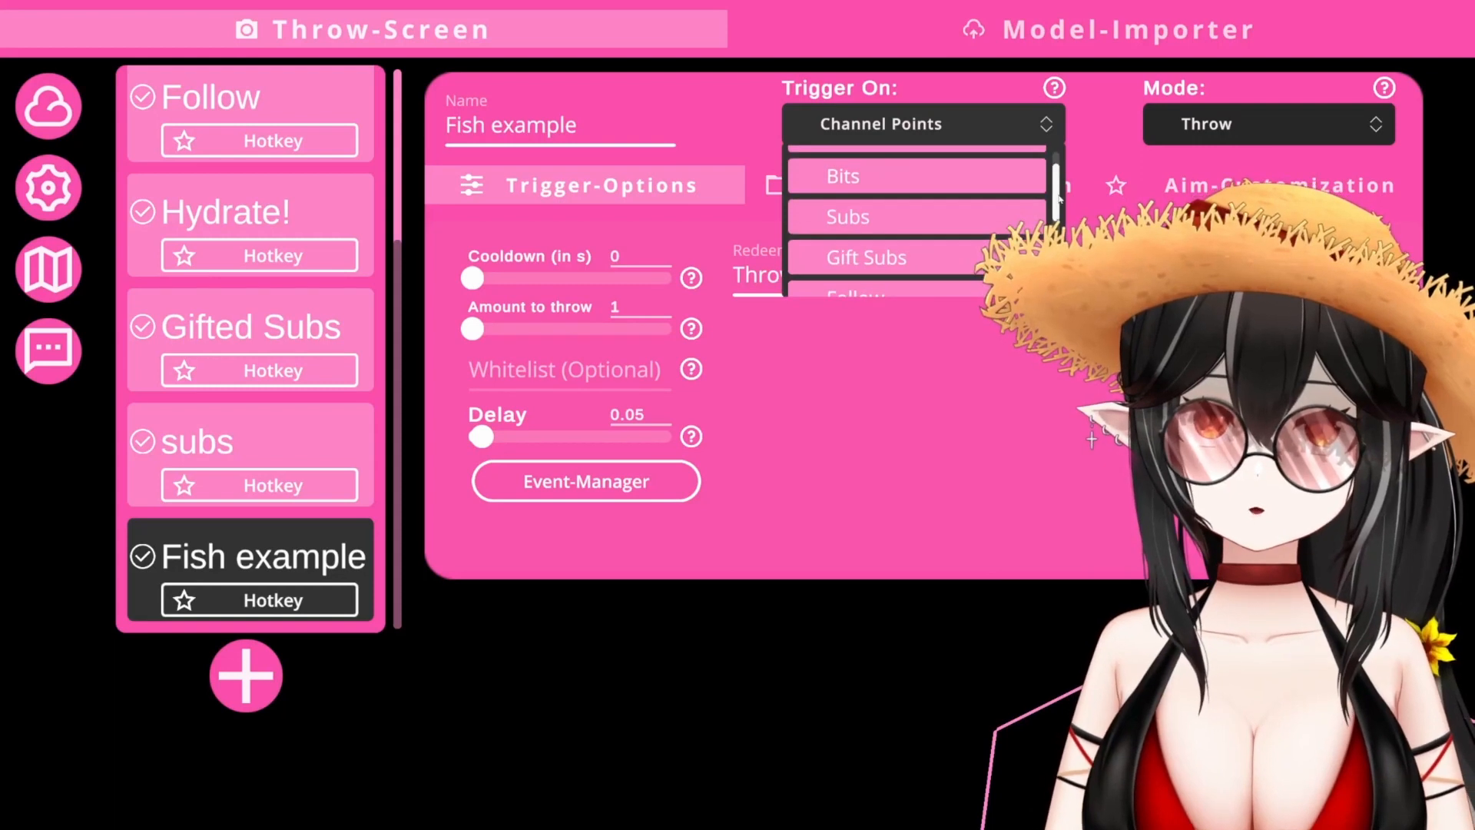
left_click(805, 196)
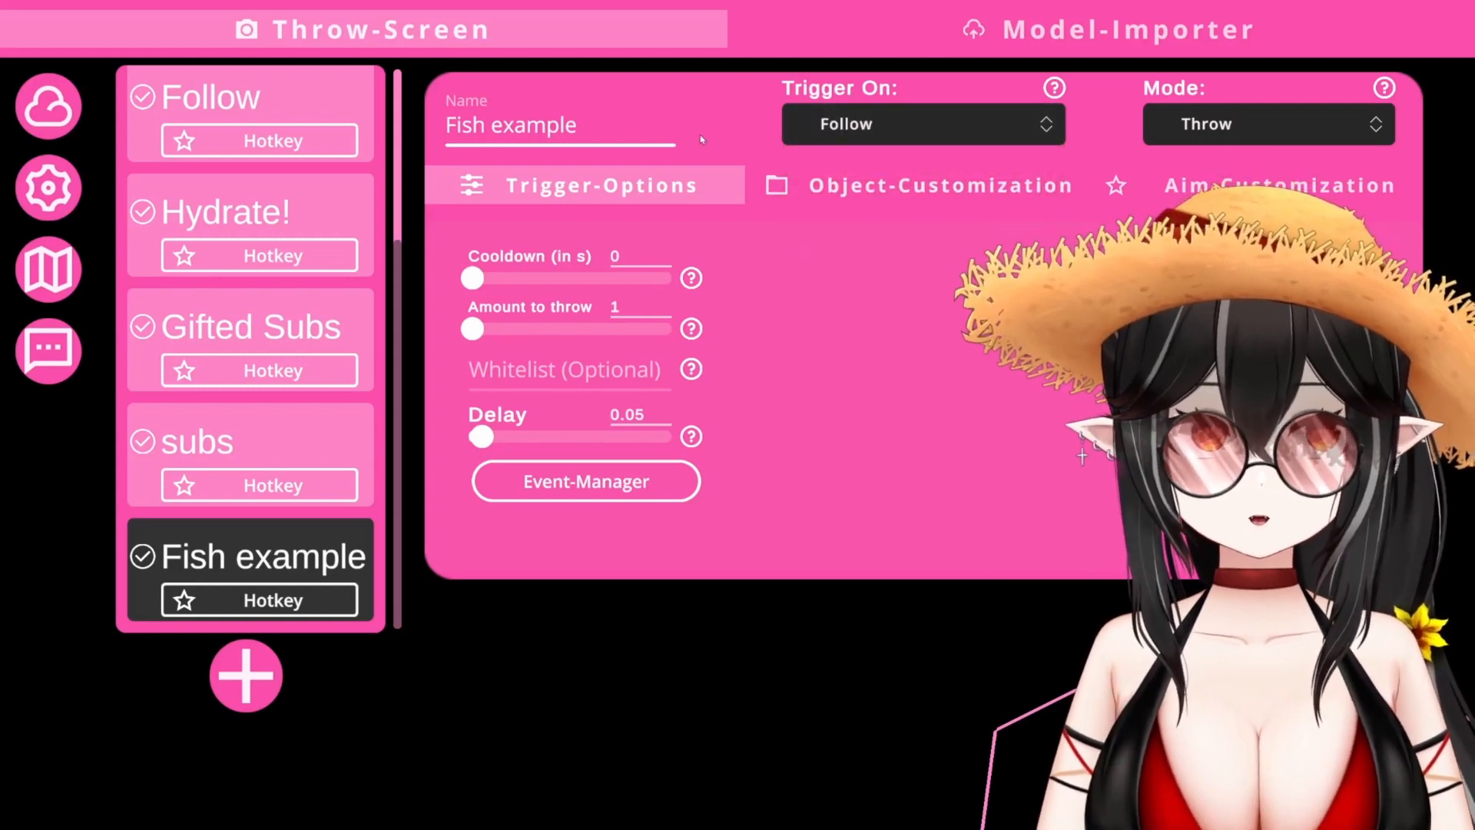
- Set the amount to throw to 5 and show the Object-Customization options
left_click_drag(465, 284, 482, 284)
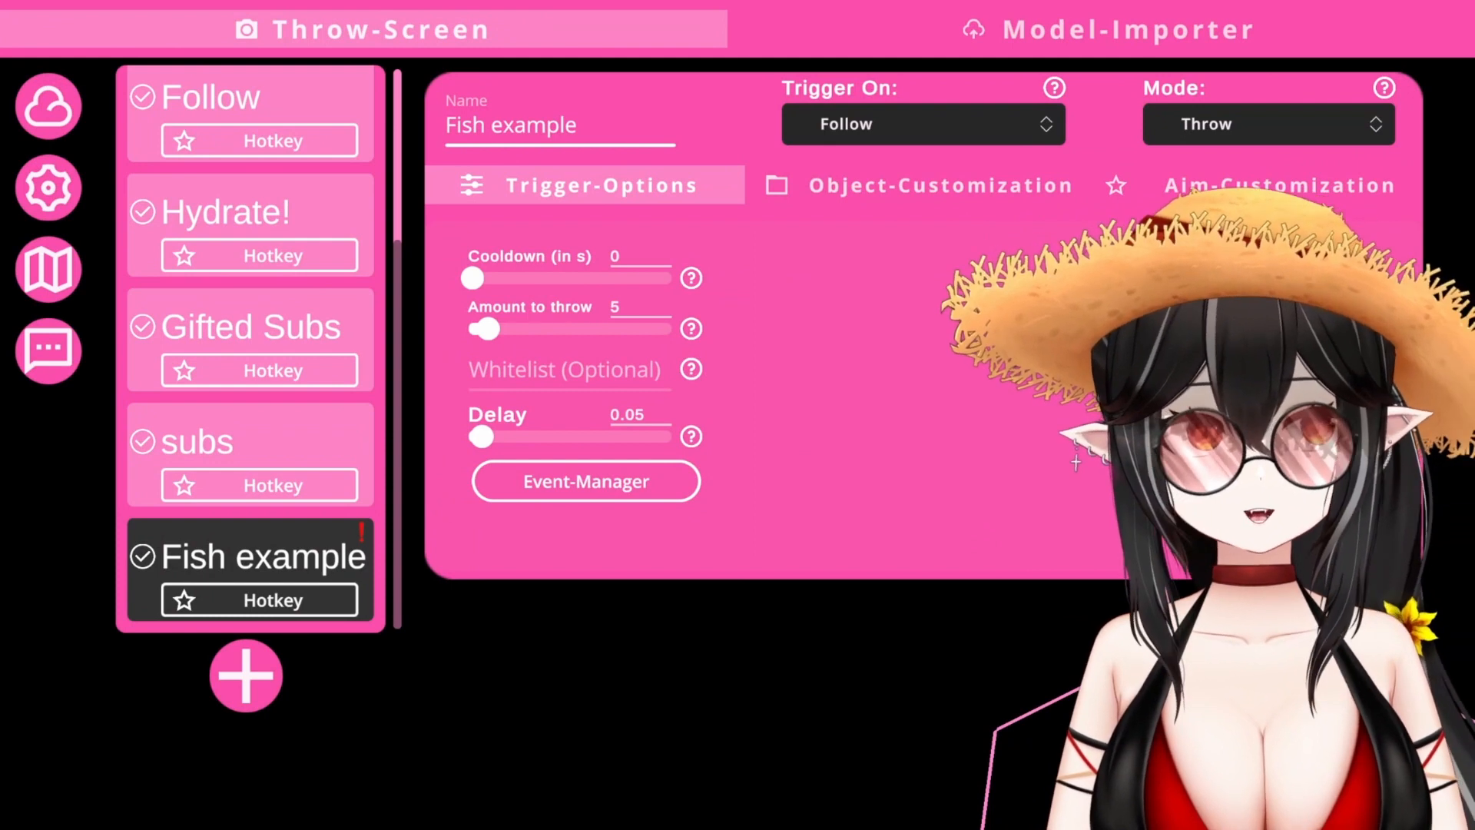
left_click(860, 184)
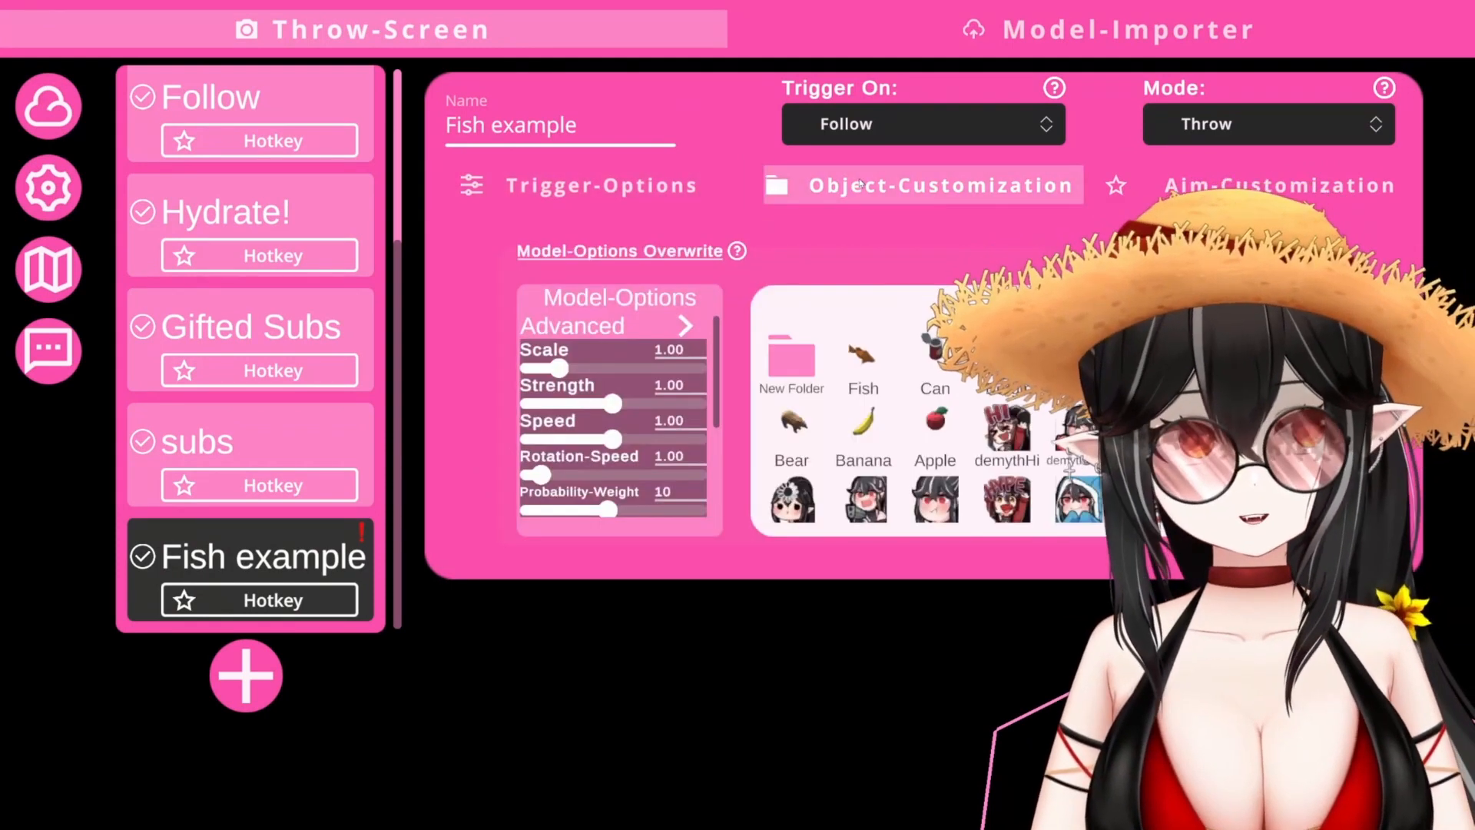
- Enable the Fish object for the throw, then move on to Aim-Customization
left_click(861, 359)
right_click(848, 368)
left_click(736, 388)
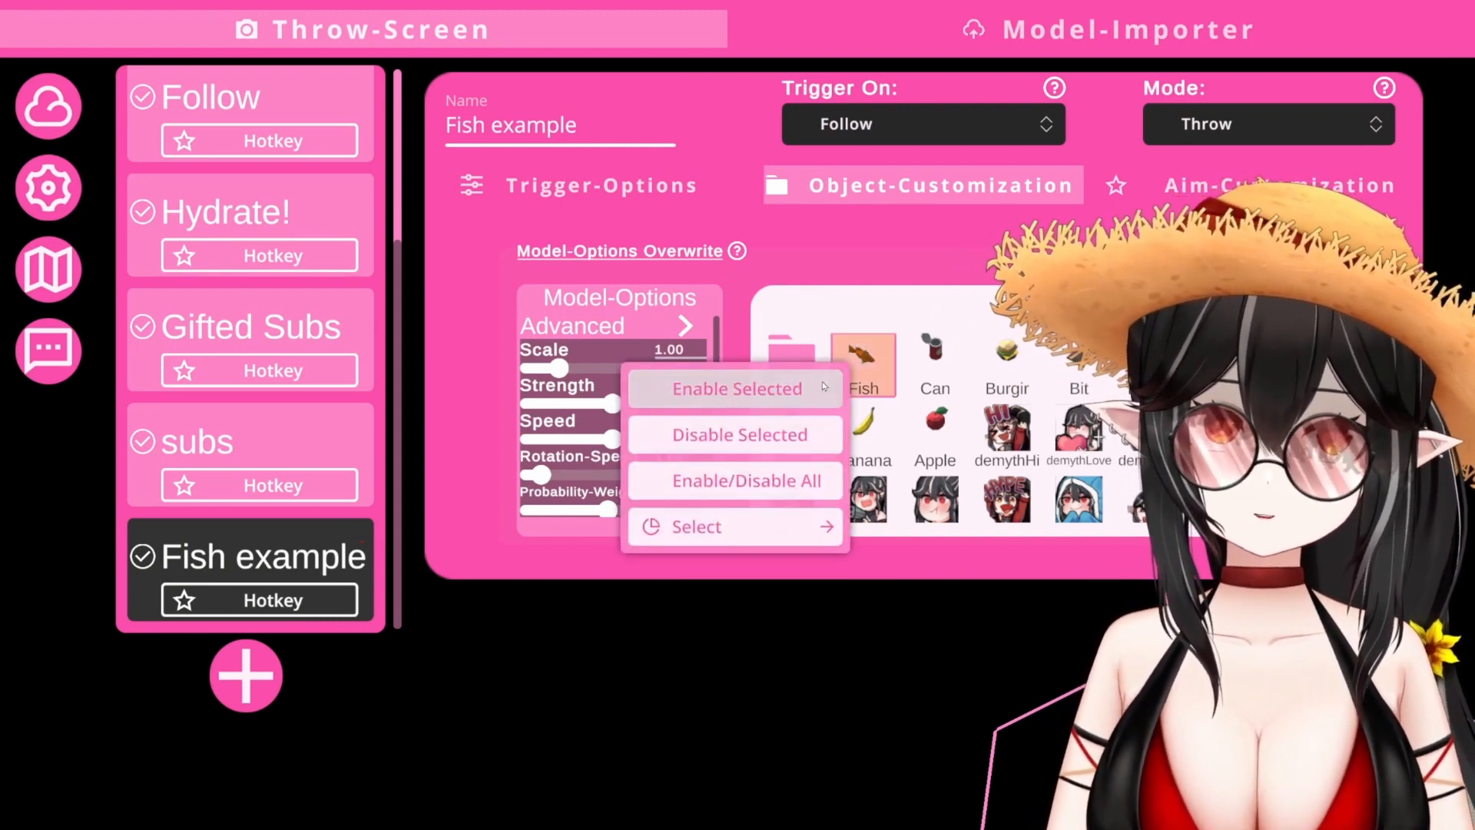
left_click(682, 186)
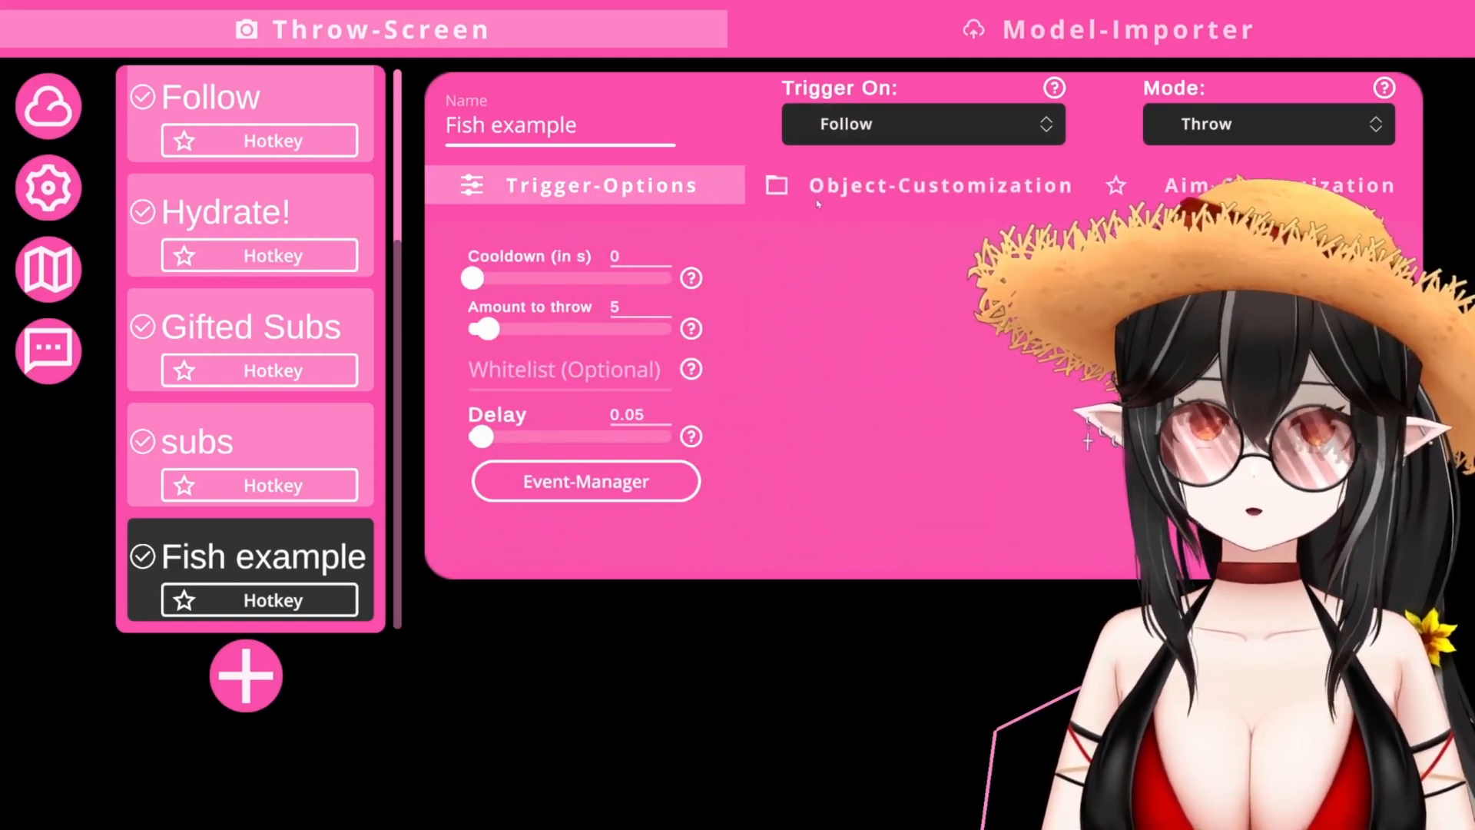
left_click(776, 184)
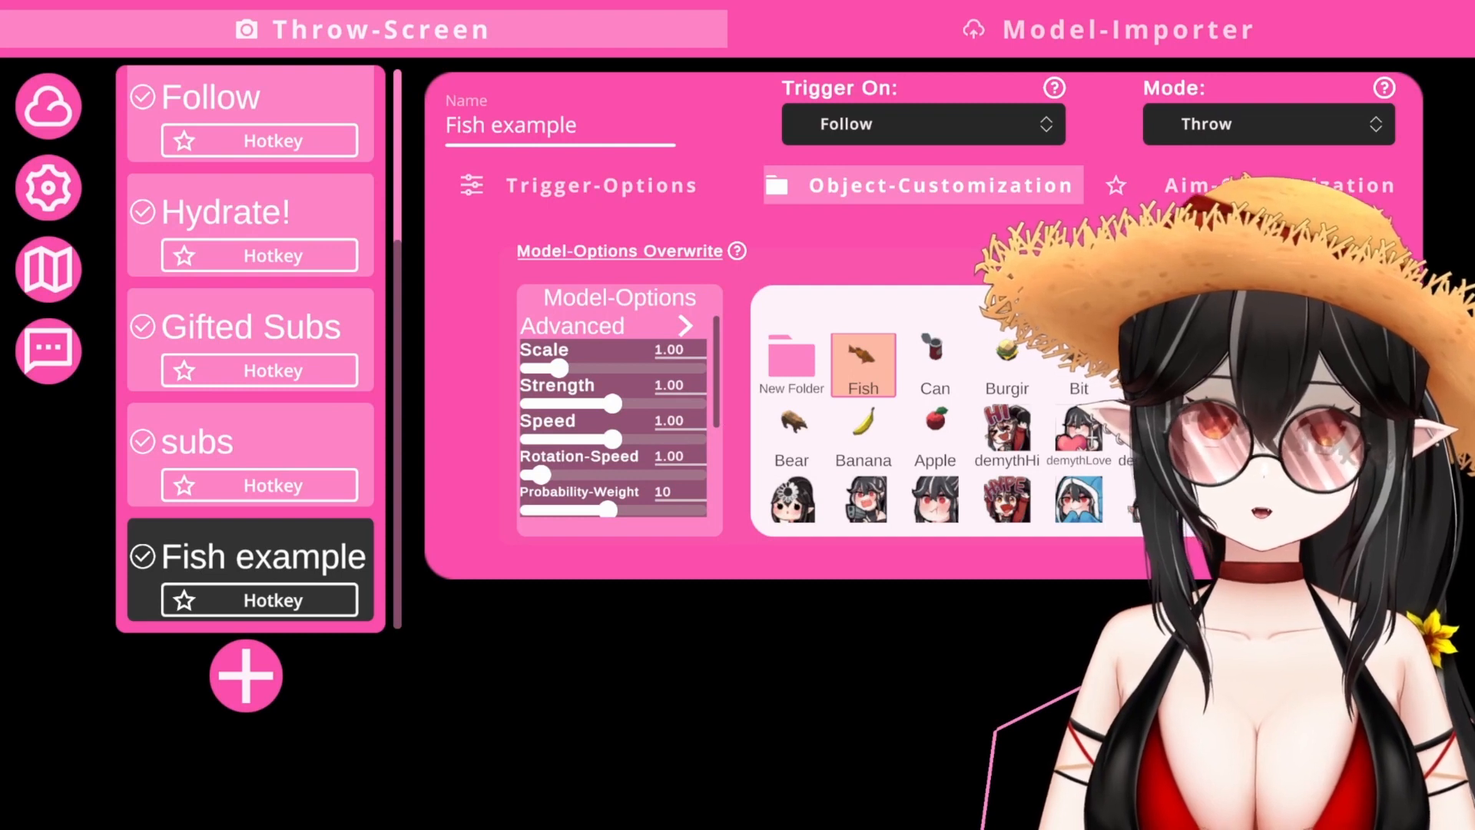
left_click(1195, 200)
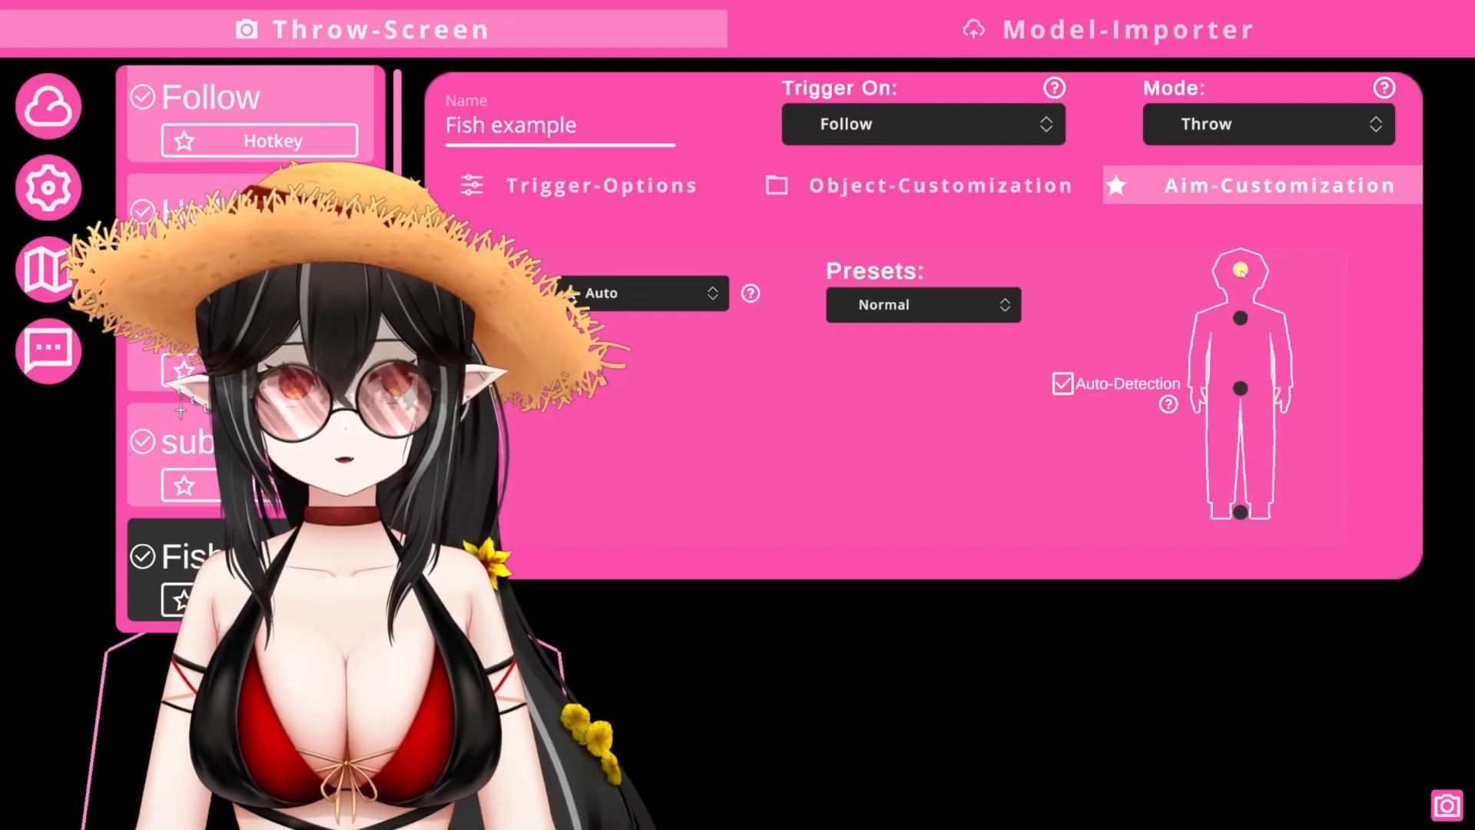
- Toggle the chest, hip and feet aim targets on and off, leaving only the head
left_click(1240, 319)
left_click(1240, 388)
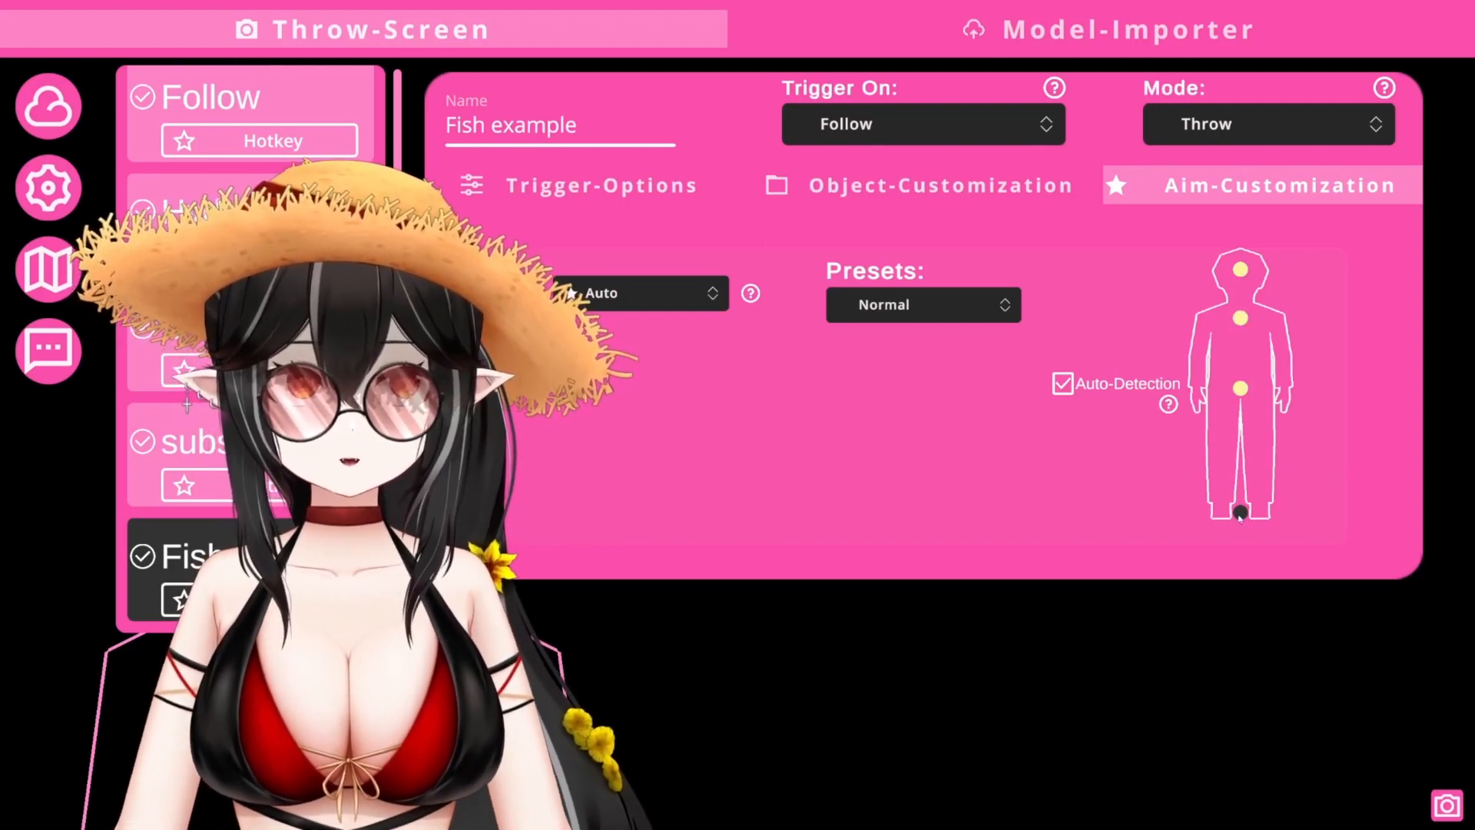
left_click(1240, 512)
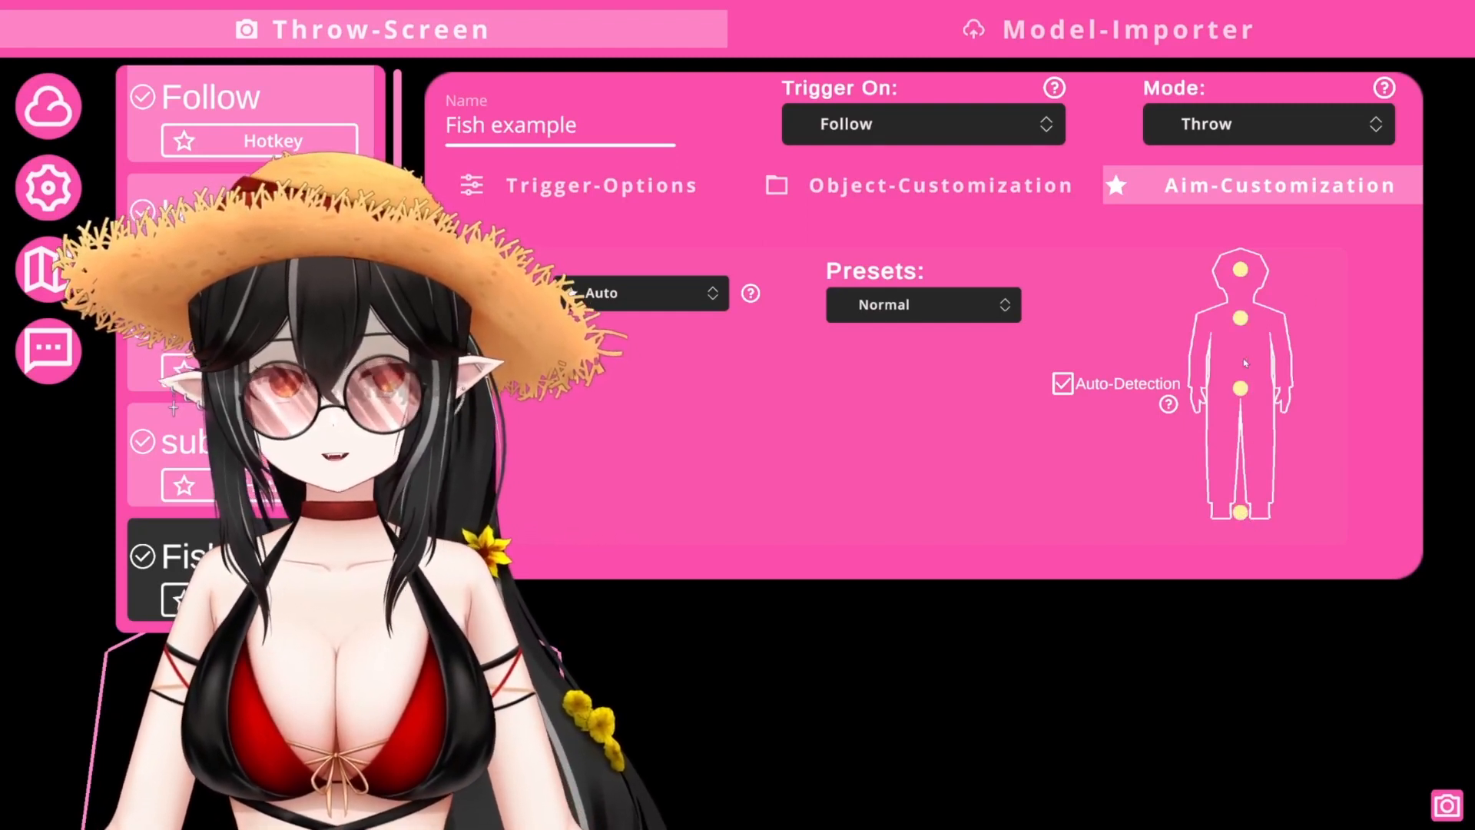
left_click(1241, 512)
left_click(1240, 388)
left_click(1240, 318)
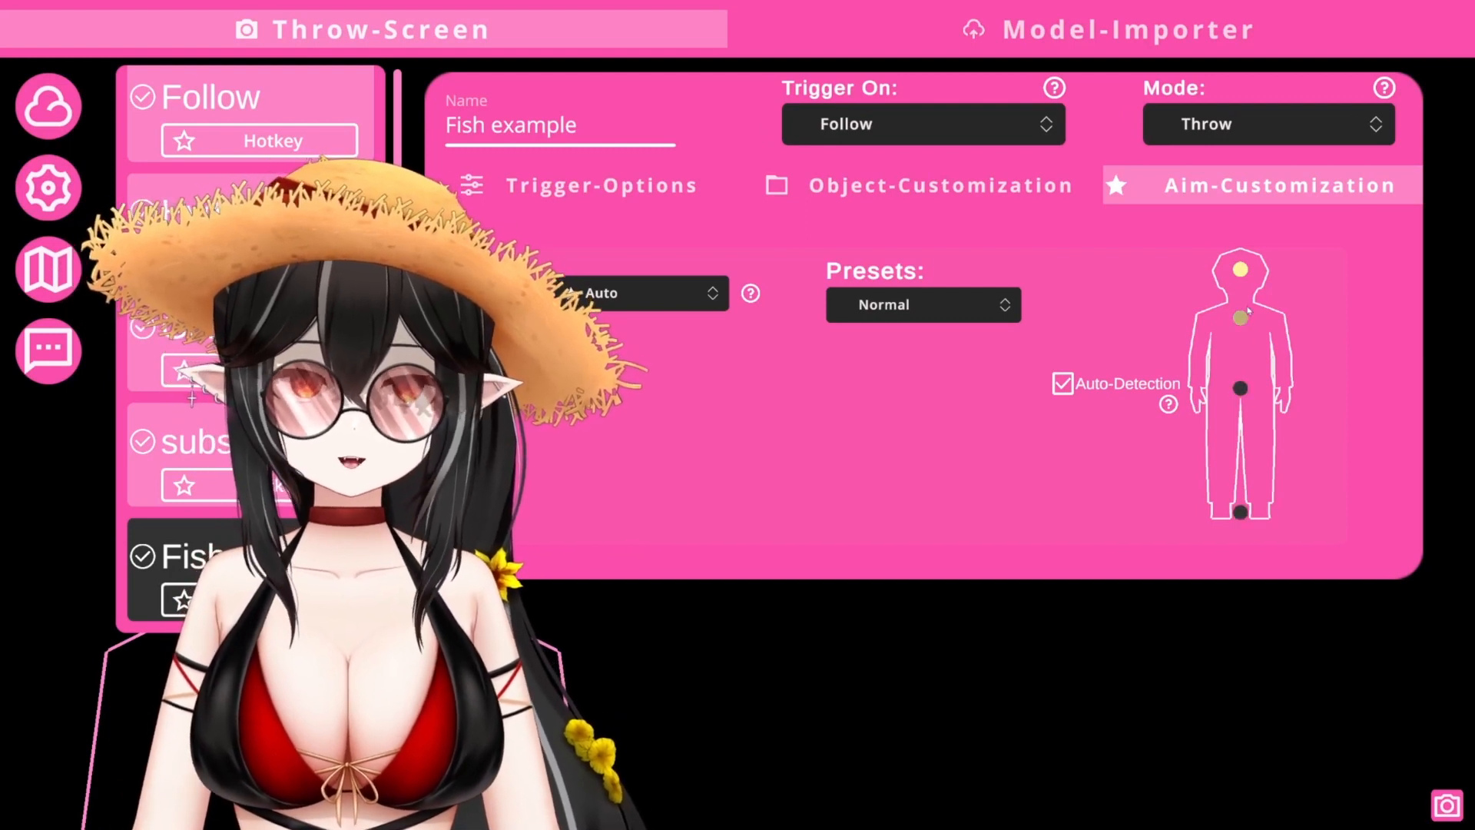
- Keep the aim position mode on Auto and review the aim presets list
left_click(683, 298)
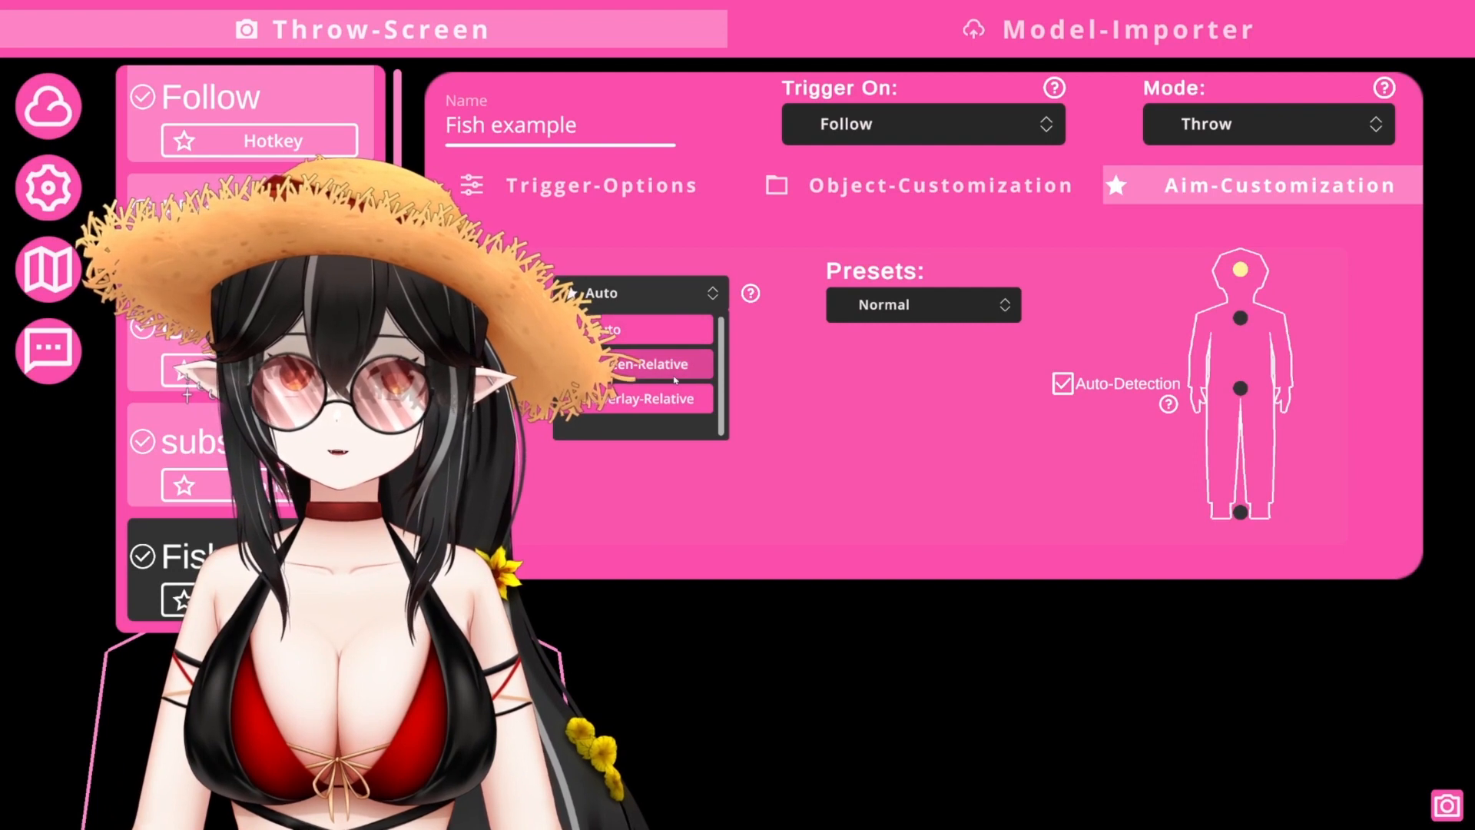
left_click(649, 329)
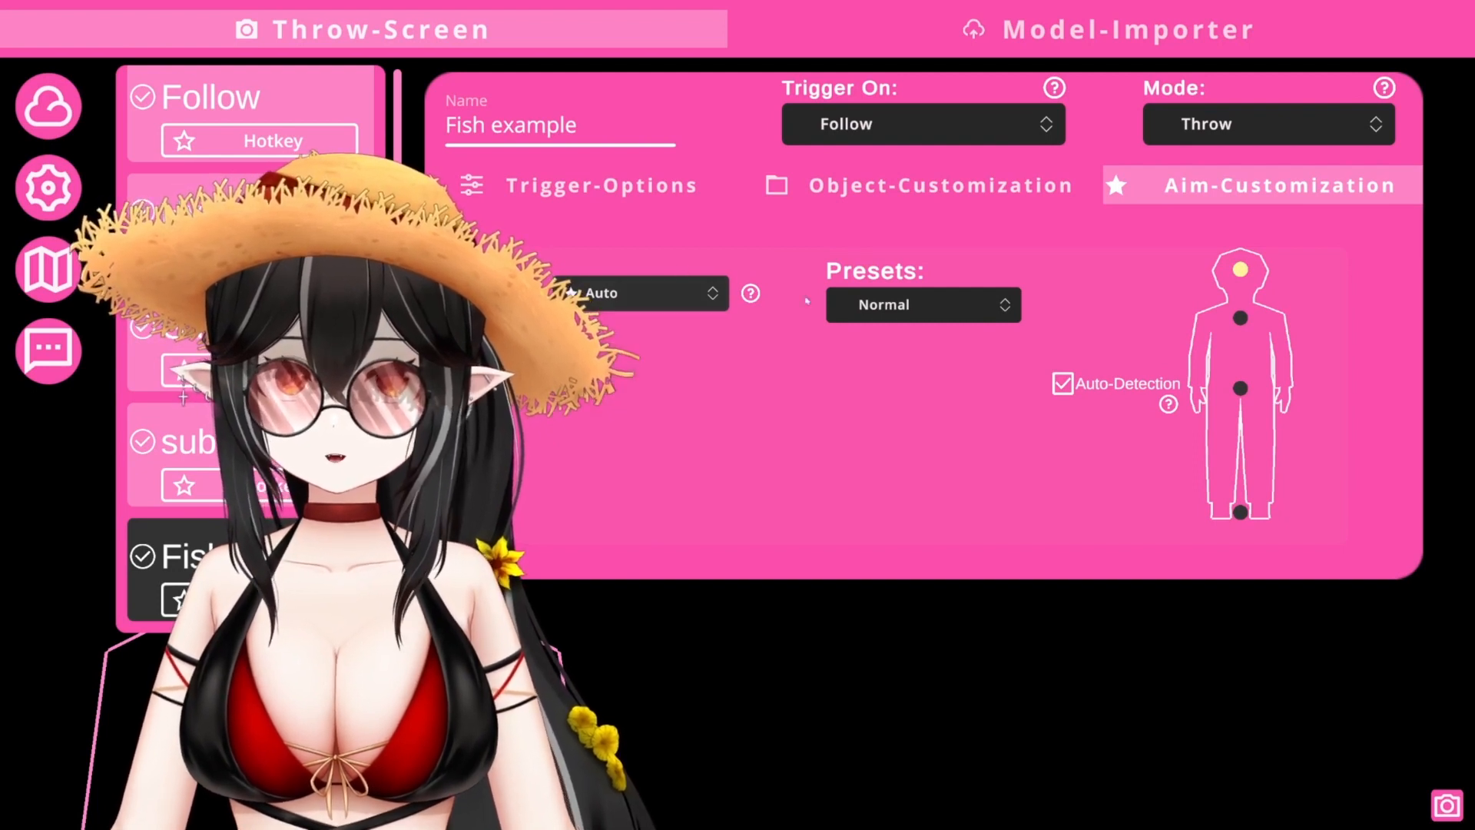
left_click(941, 307)
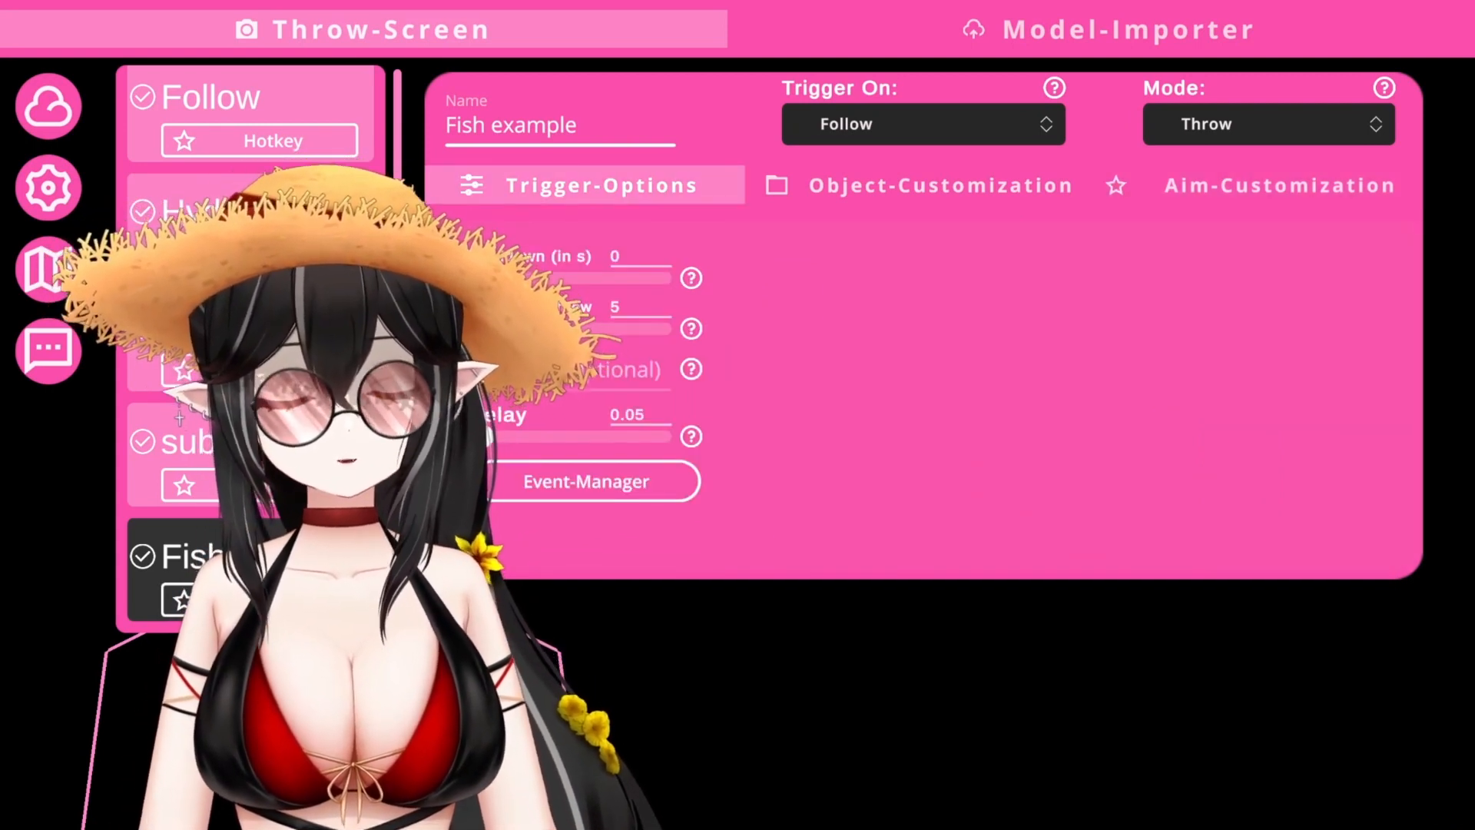
- Switch the trigger to Bits with a minimum of 1 bit and one throw per bit
left_click(937, 127)
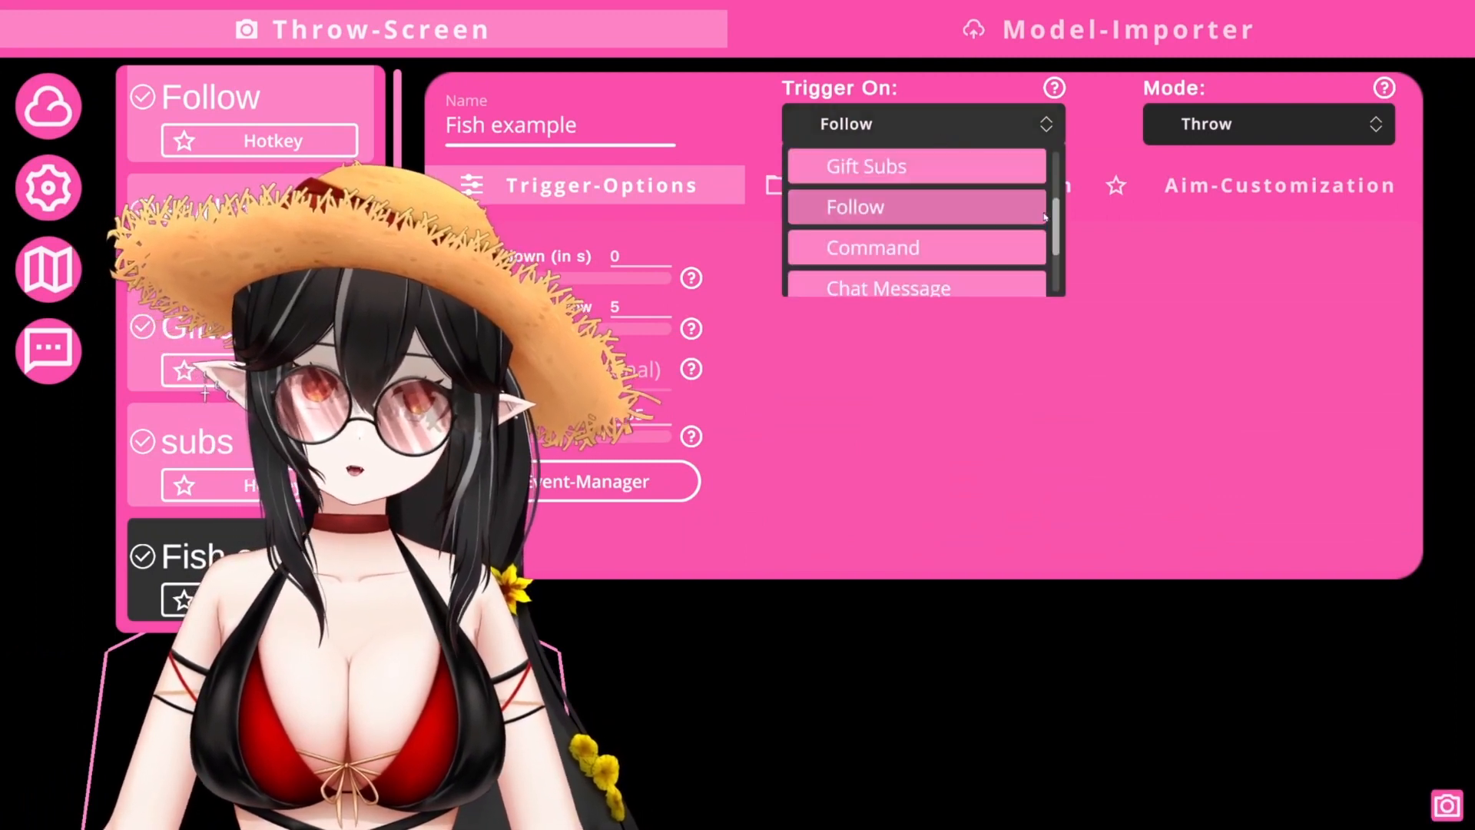
scroll(1059, 217, "up", 3)
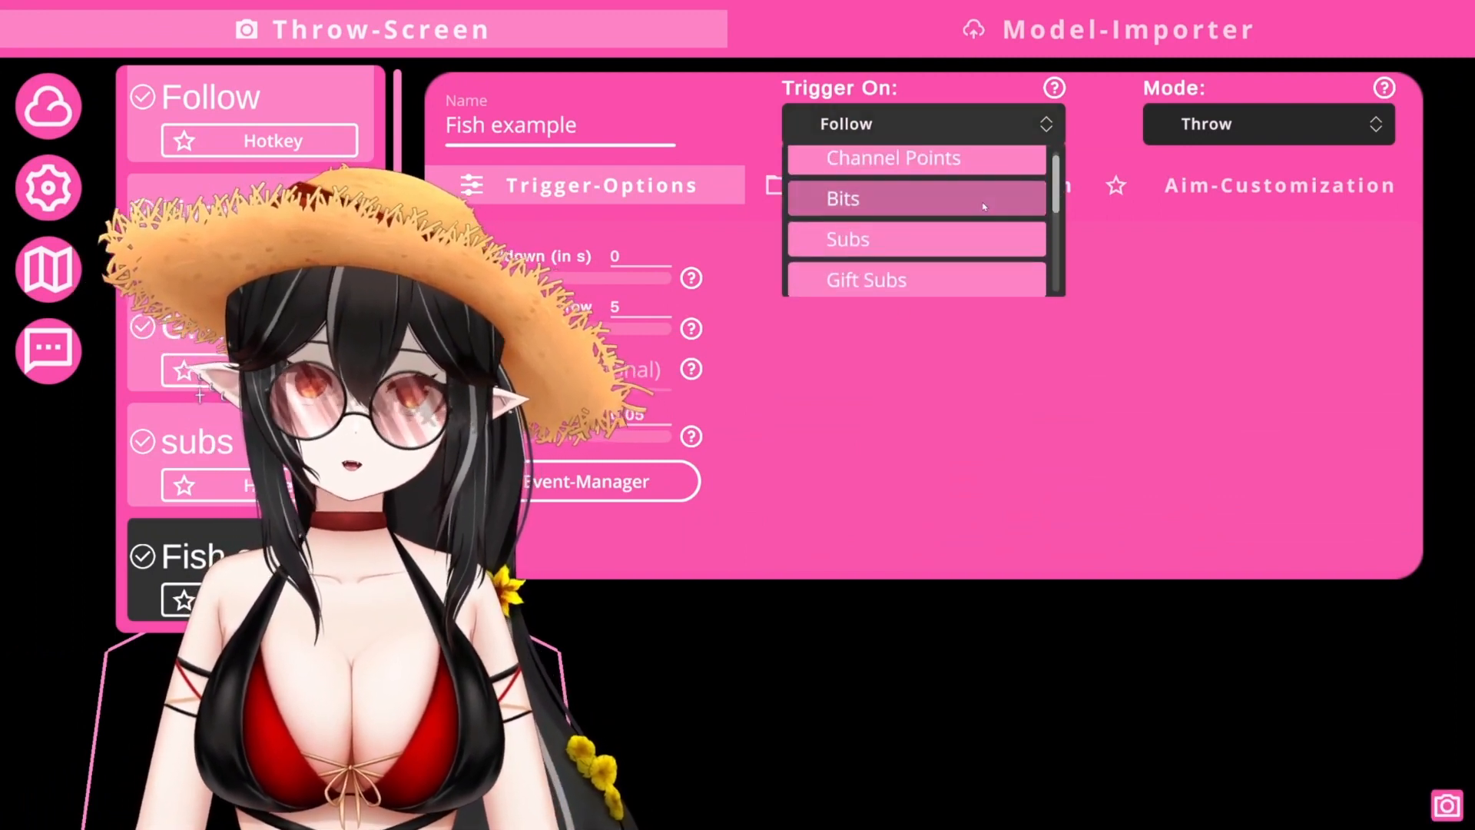
left_click(972, 202)
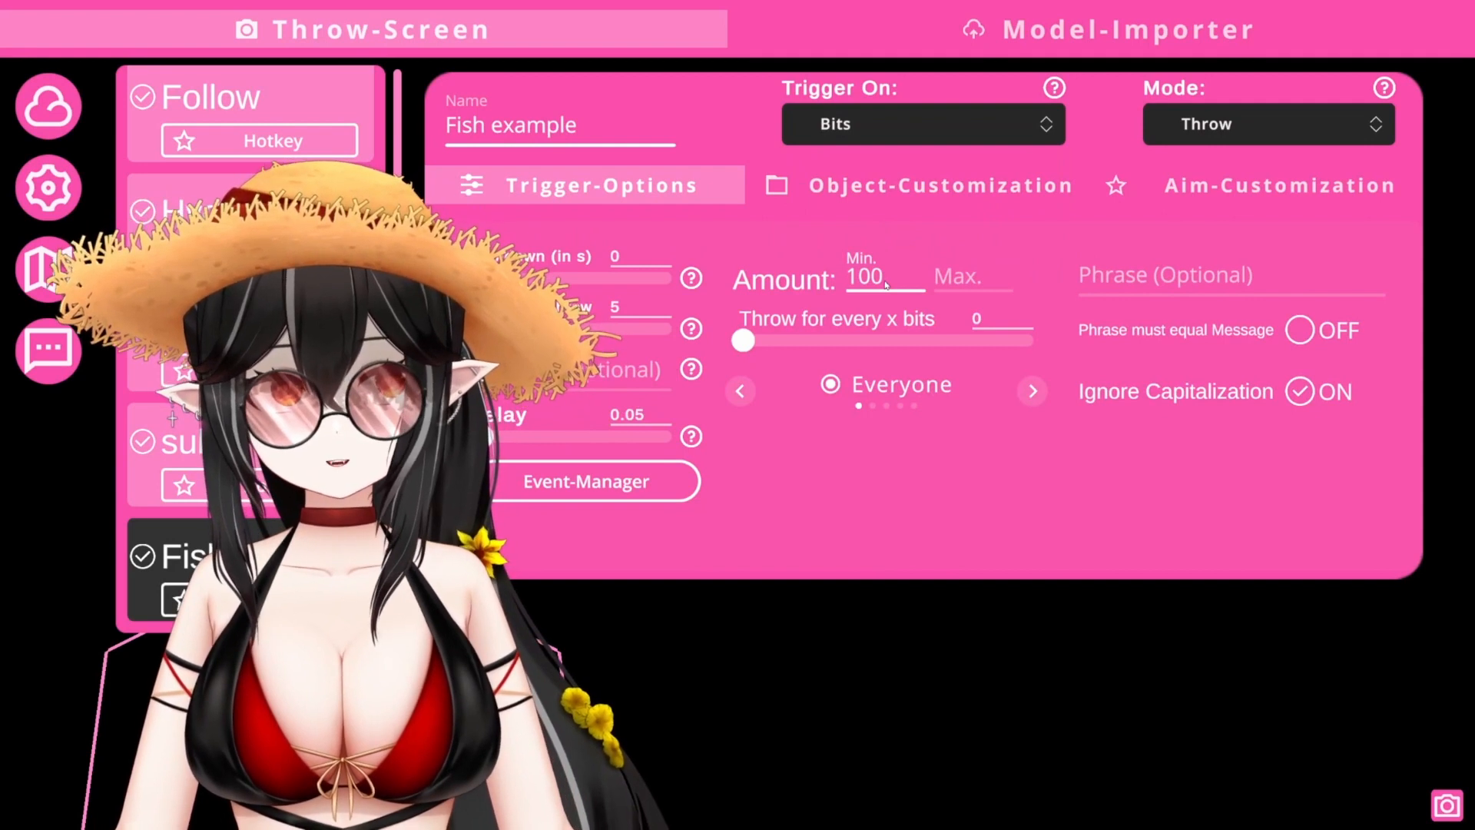
left_click(887, 284)
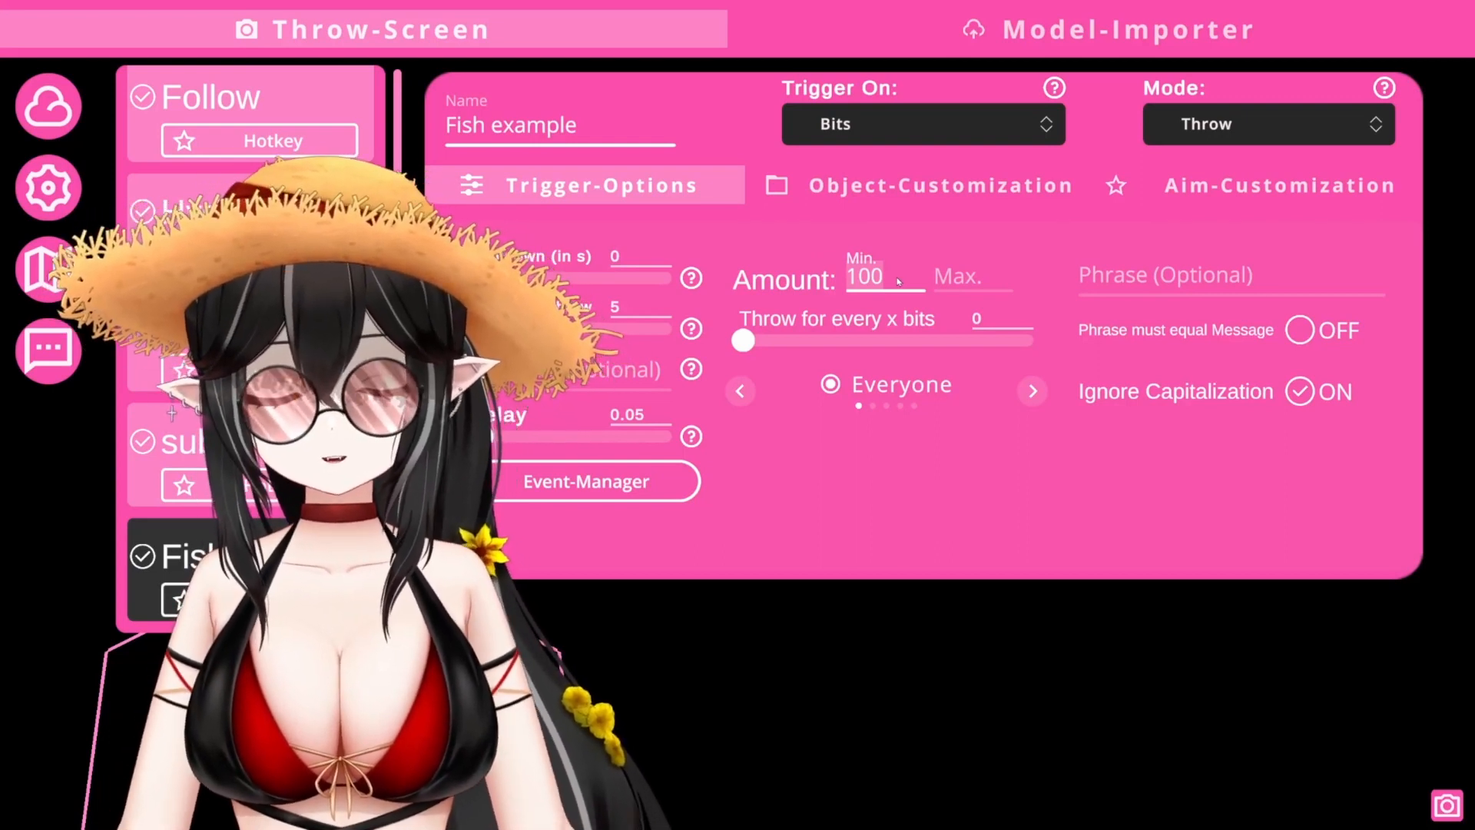
type("1")
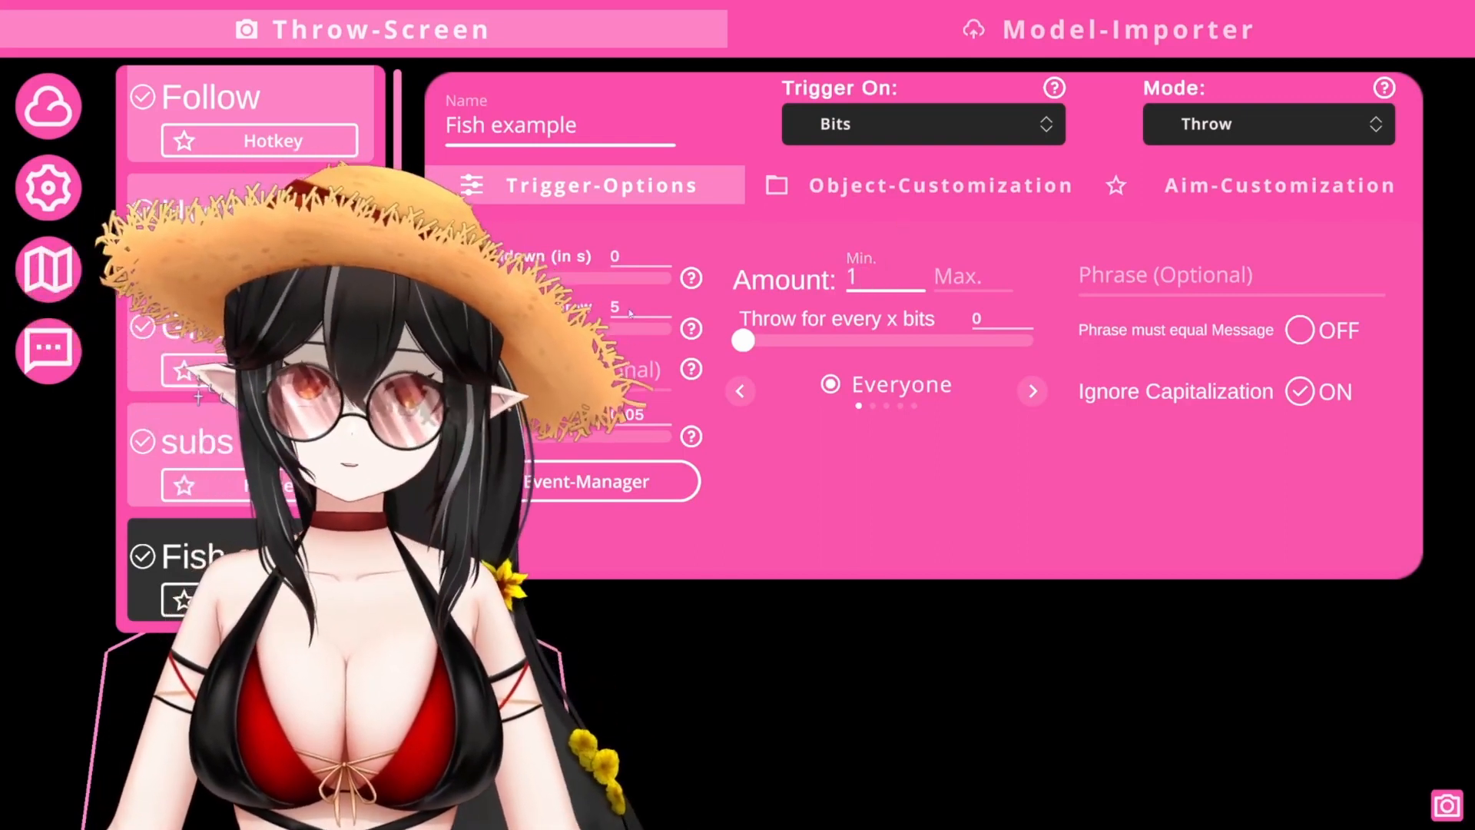
left_click(972, 321)
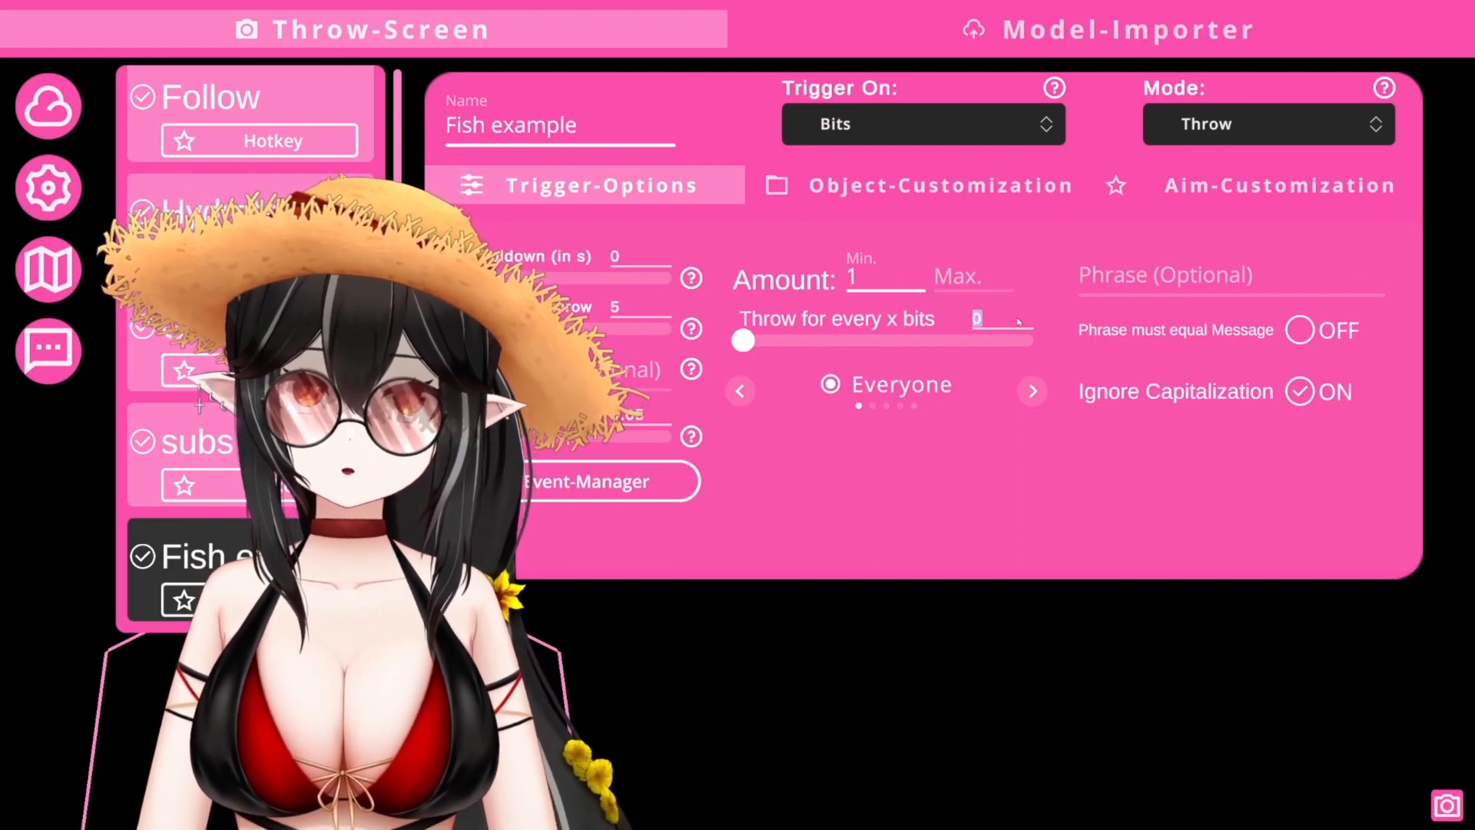
type("1")
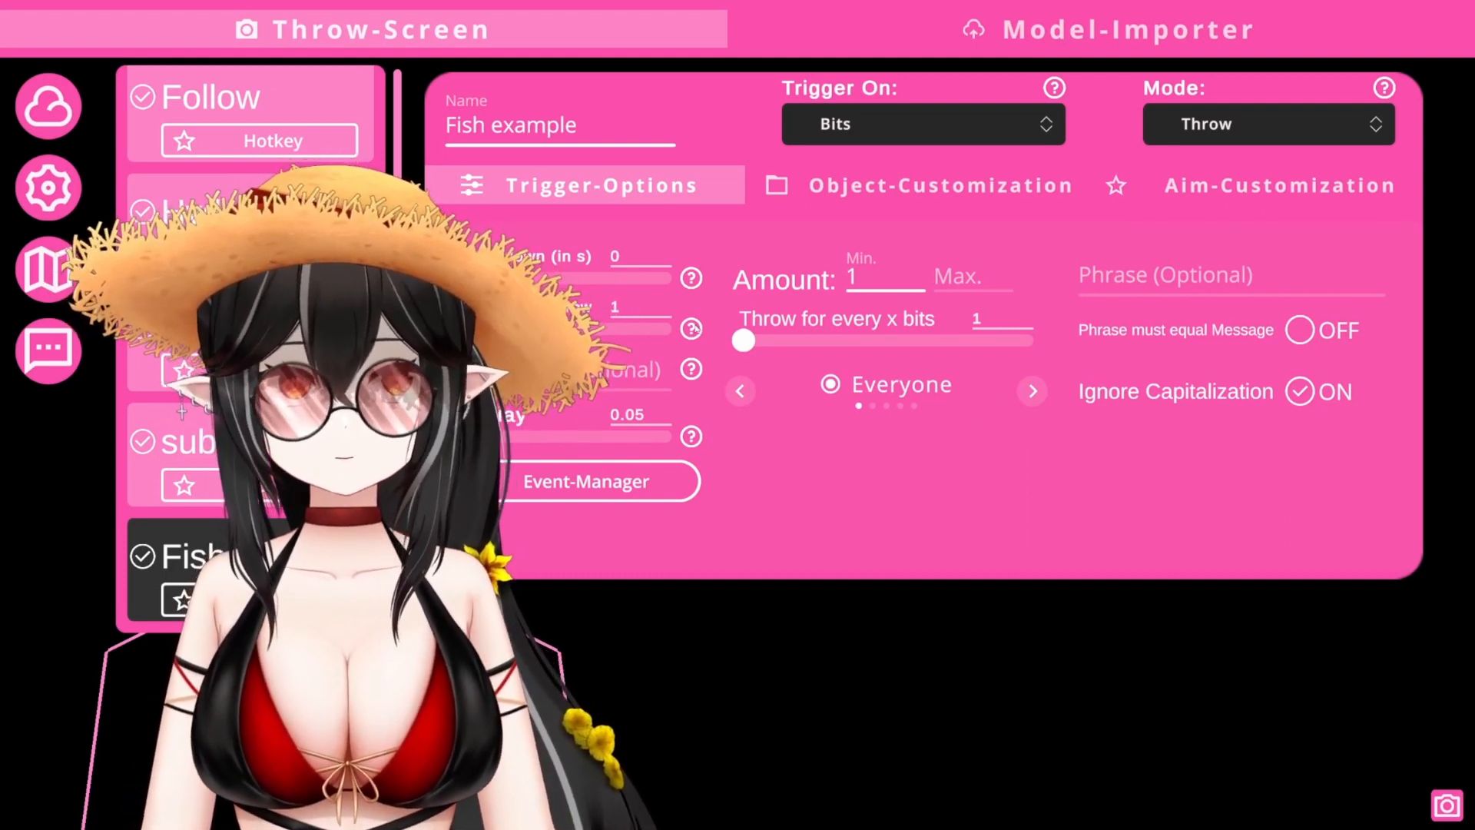
mouse_move(695, 329)
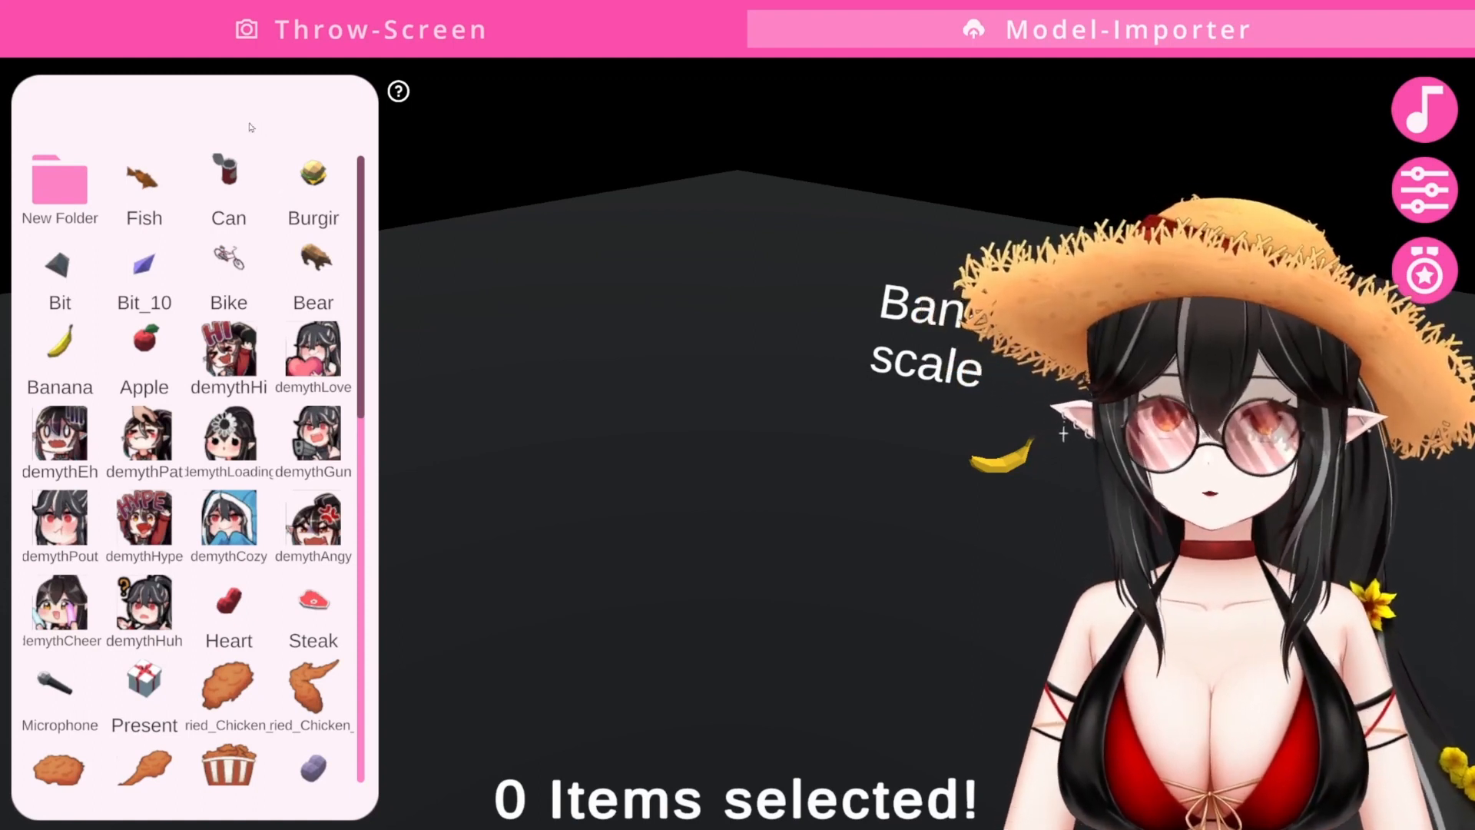
- Import the channel's emotes as throwable items and pick the Fish model as the item
right_click(201, 112)
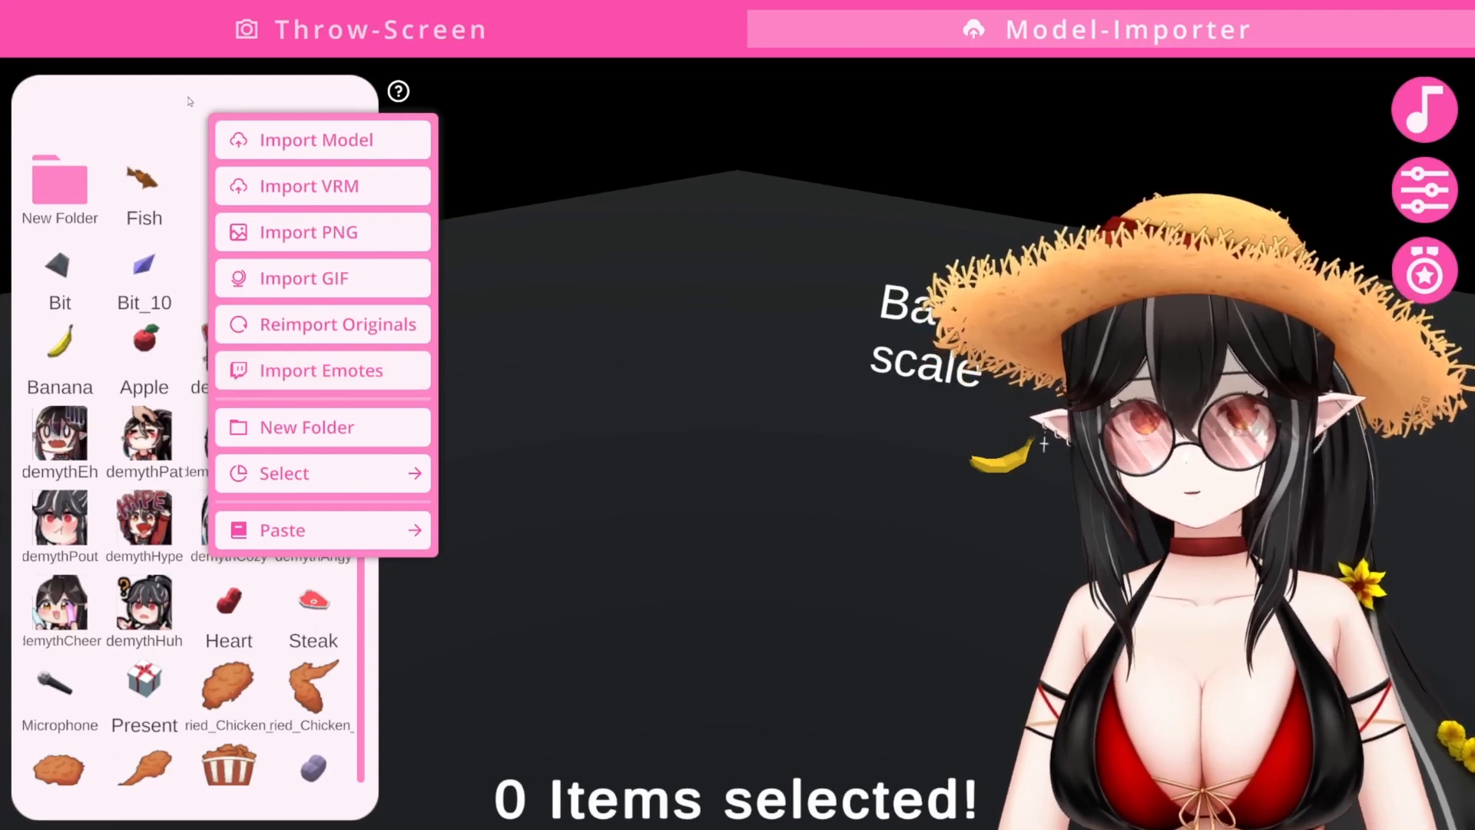
left_click(323, 385)
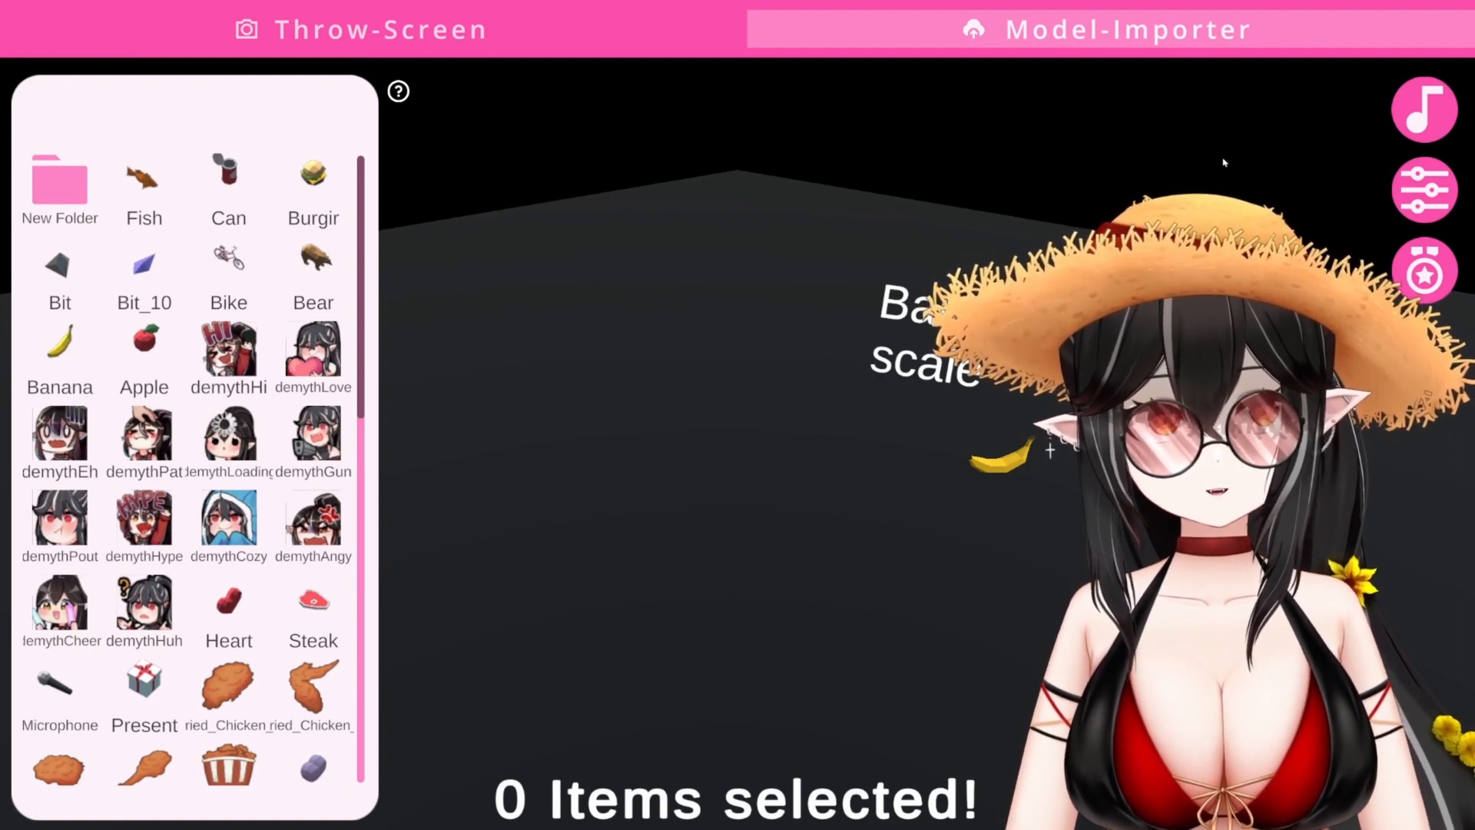
left_click(1425, 127)
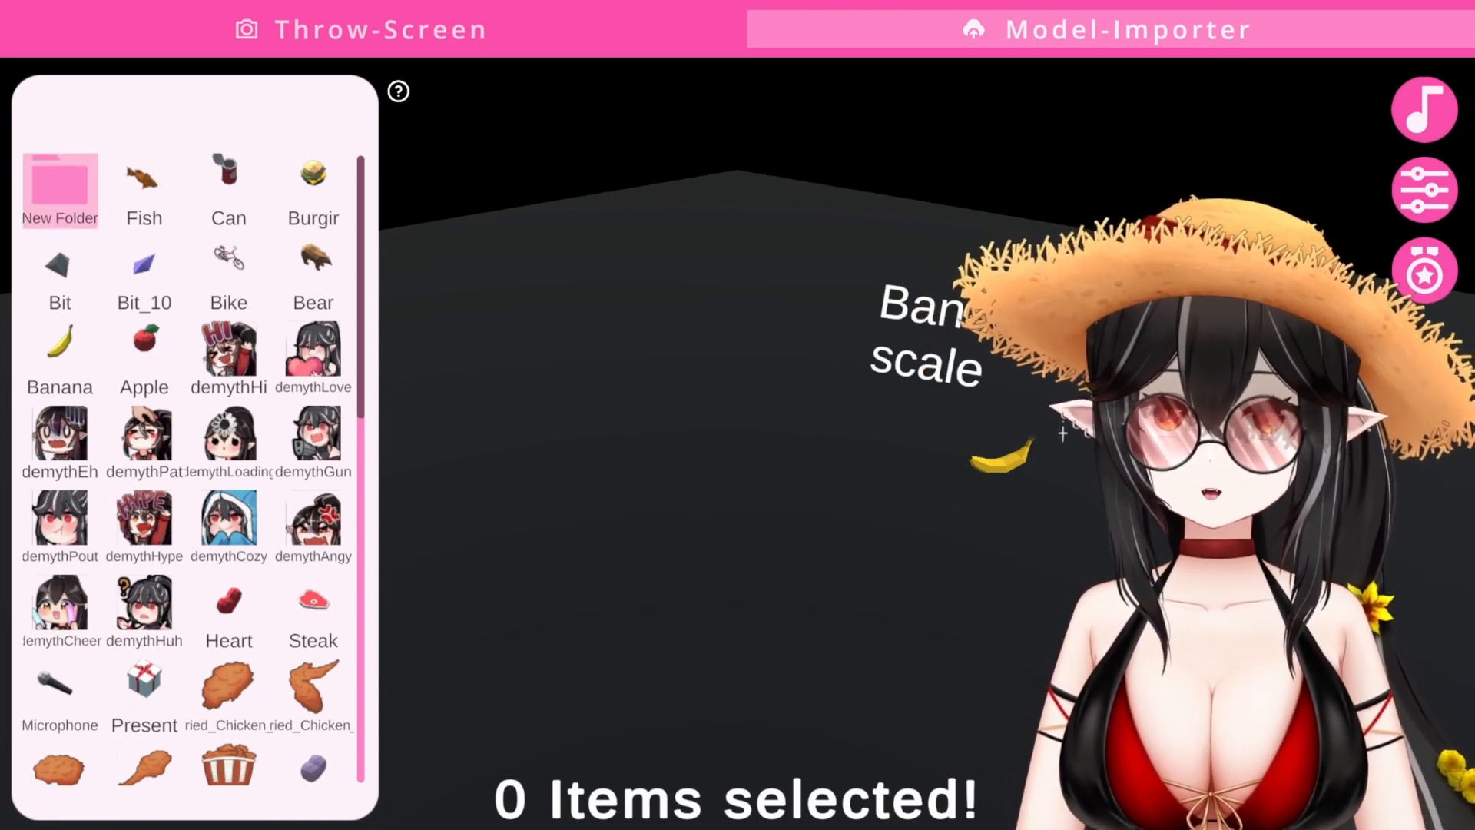
left_click(151, 192)
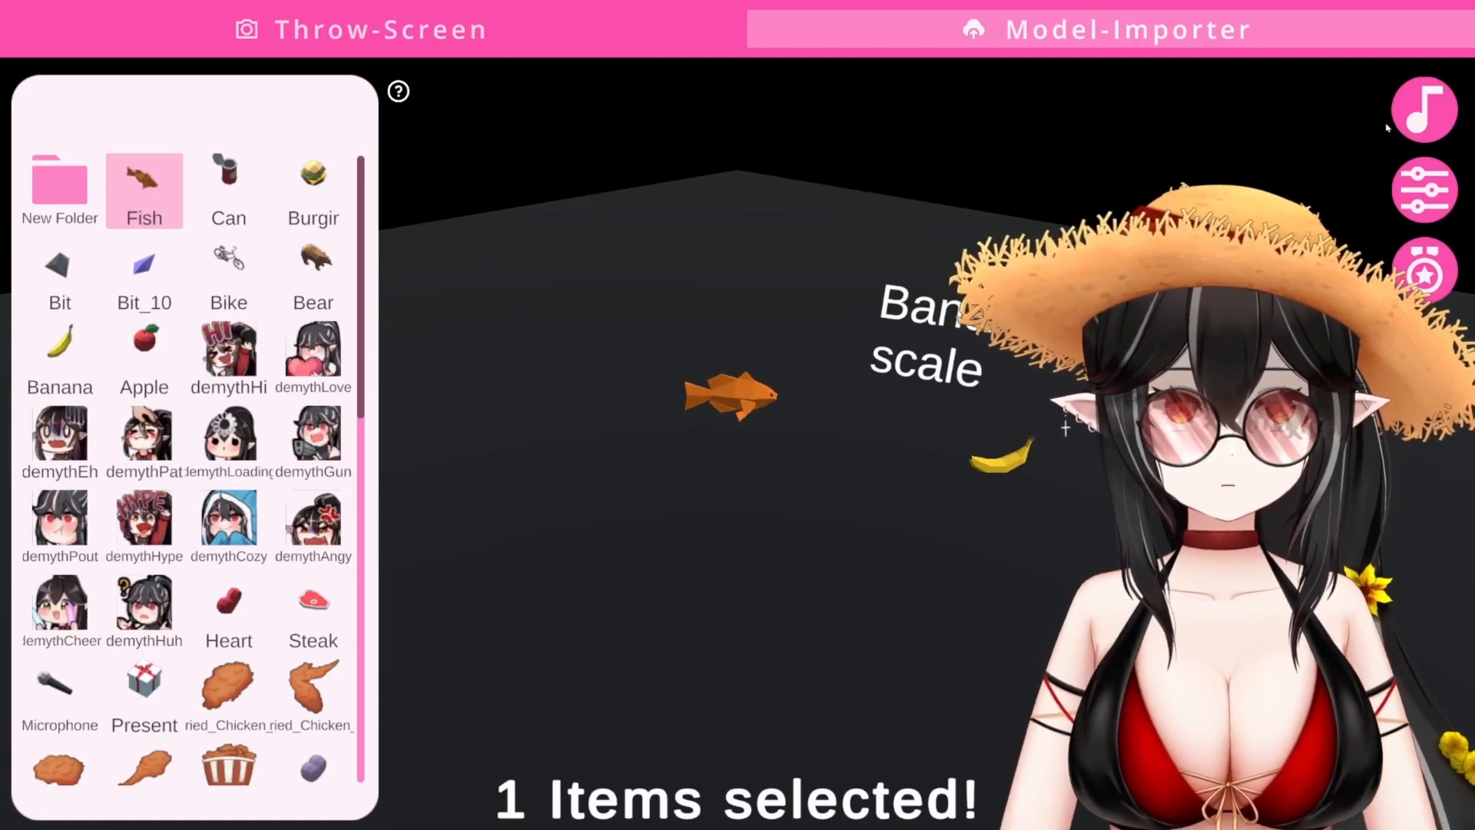
- Show the Fish item's On Hit actions: an SFX-Action and a Parameter-Action
left_click(1418, 123)
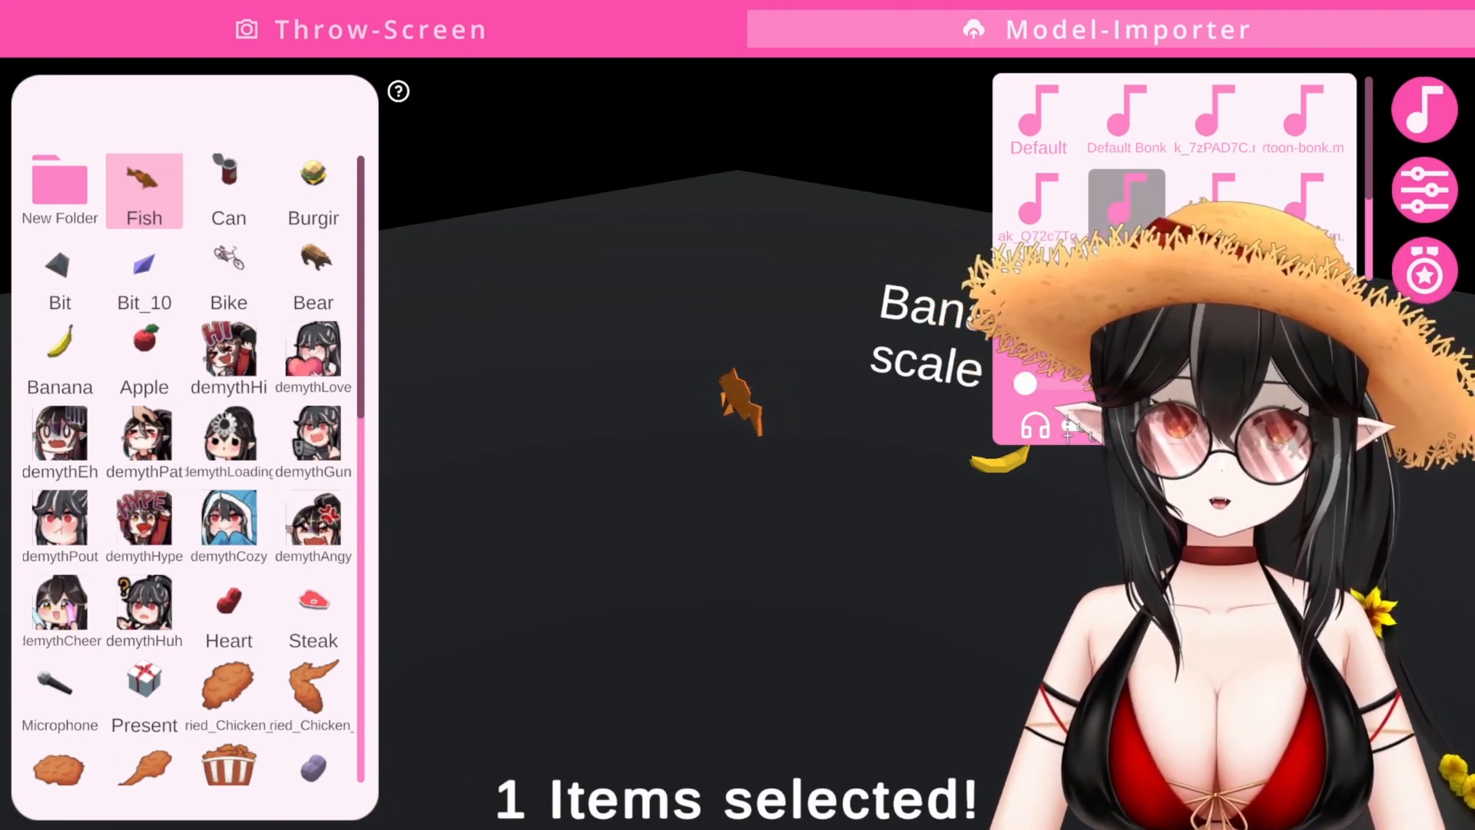
left_click(1429, 123)
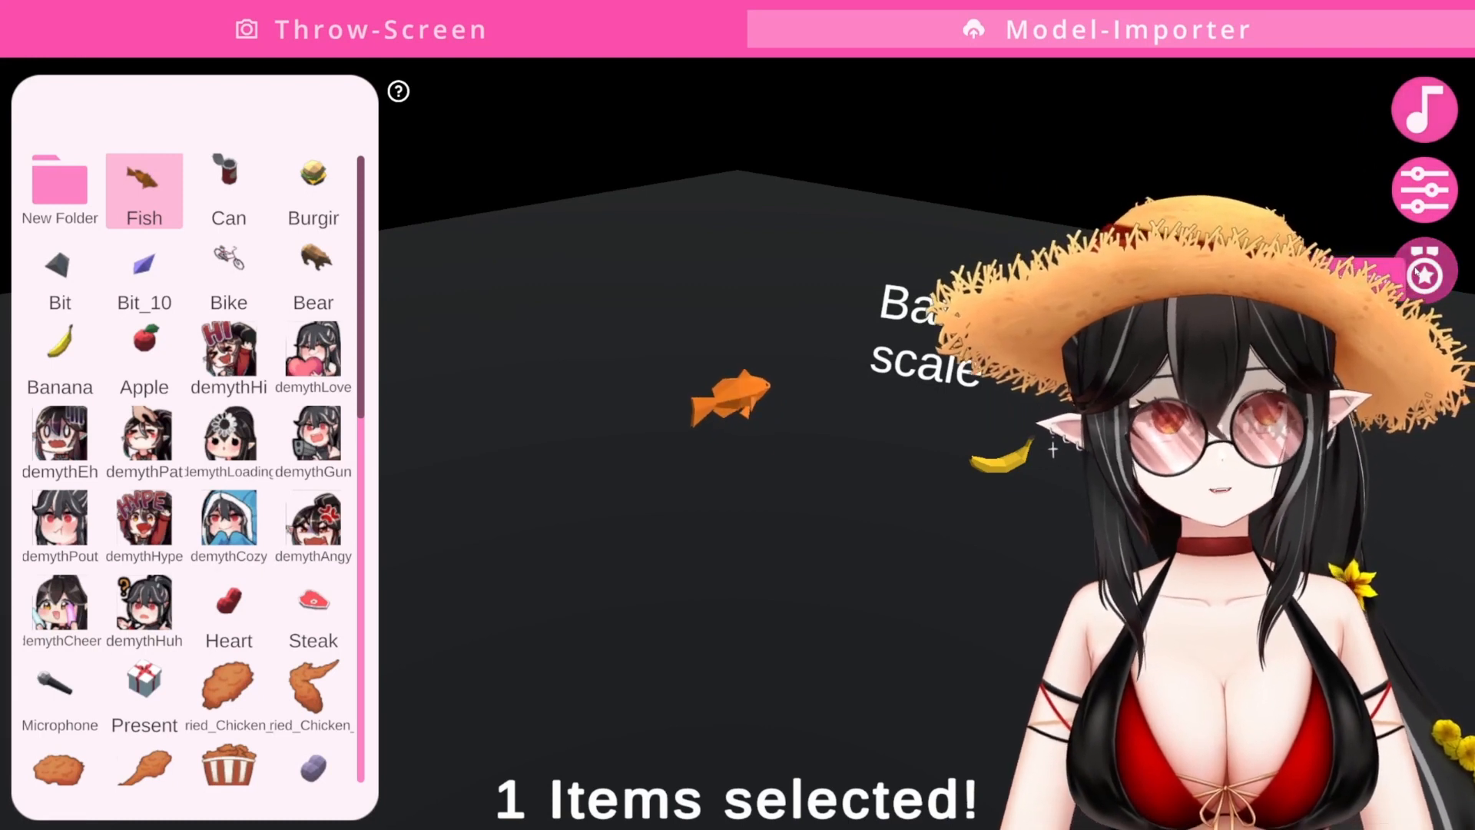
left_click(1417, 270)
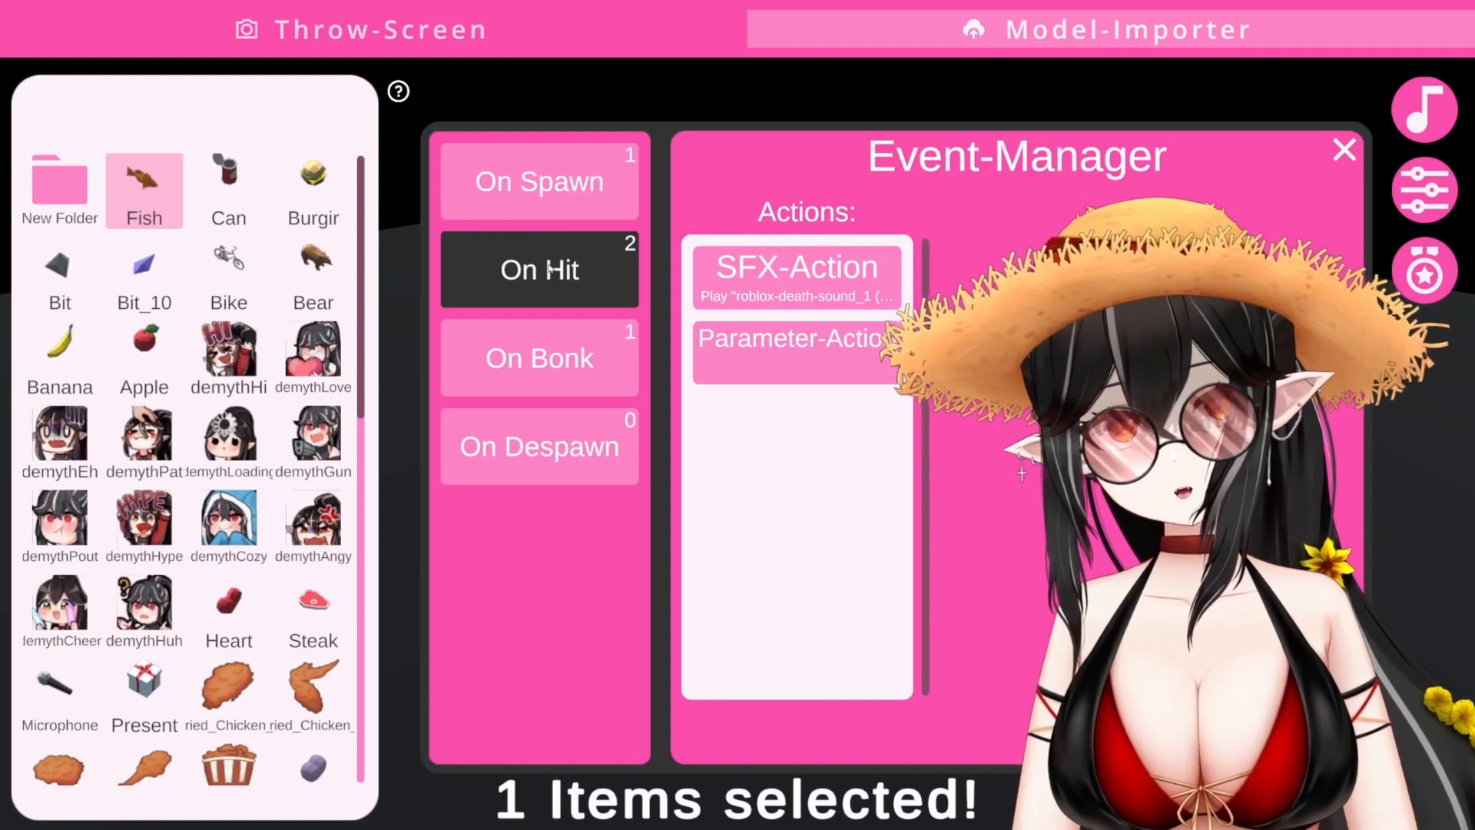
- In the On Hit SFX-Action, briefly enable squeak, then keep only roblox-death-sound as the hit sound
left_click(791, 290)
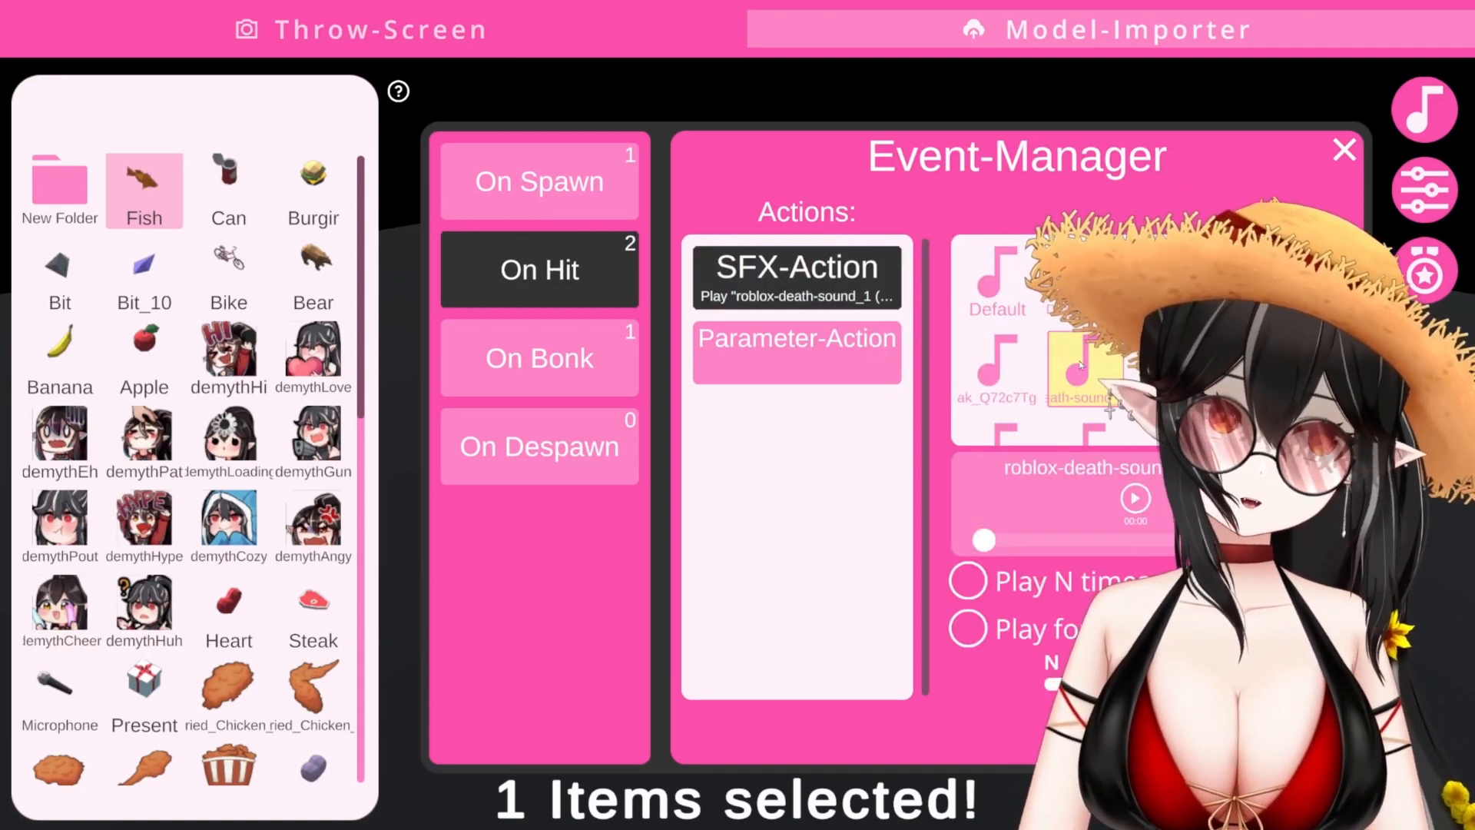
right_click(994, 370)
left_click(960, 391)
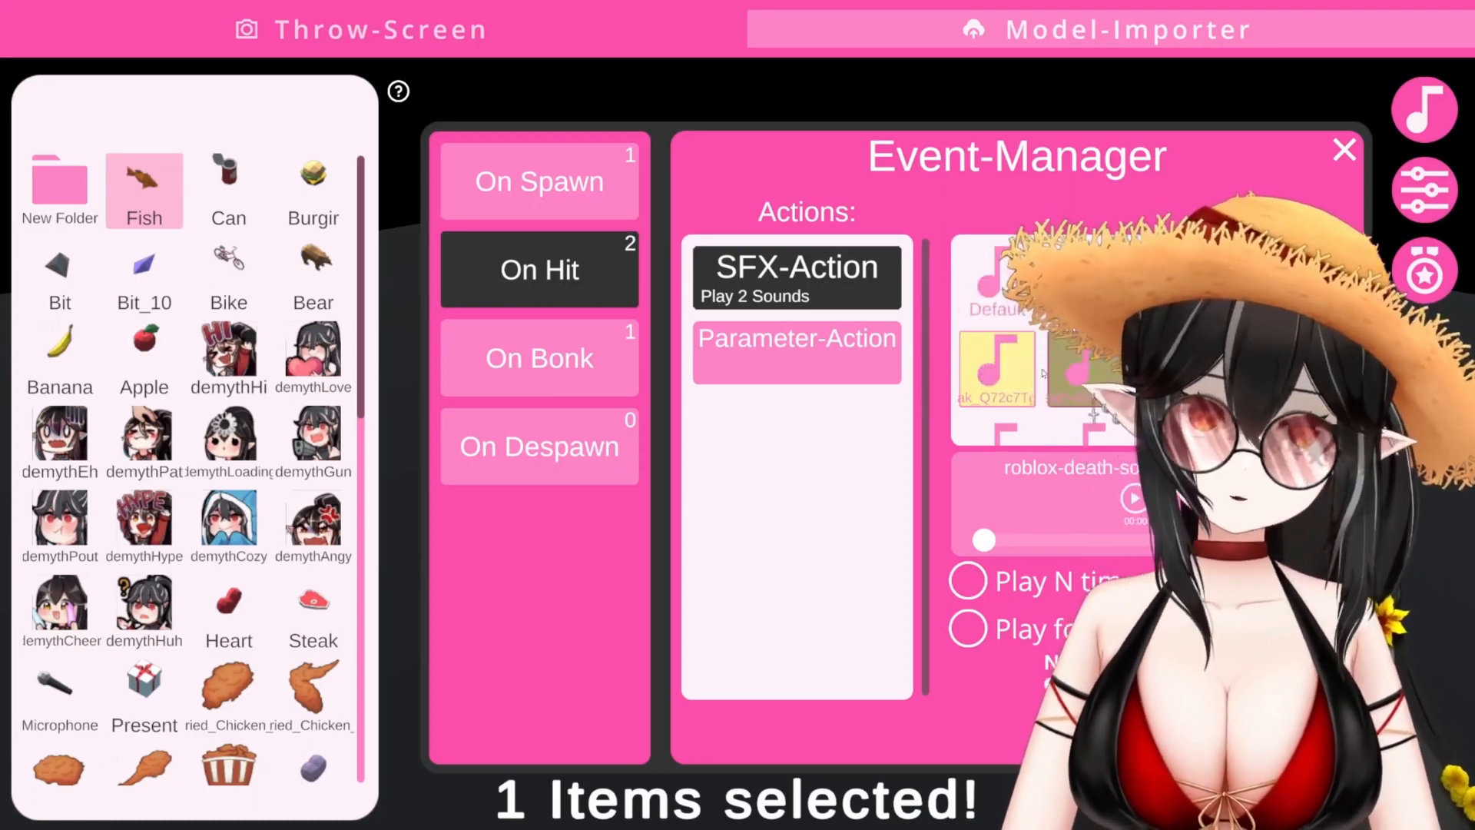
left_click(979, 405)
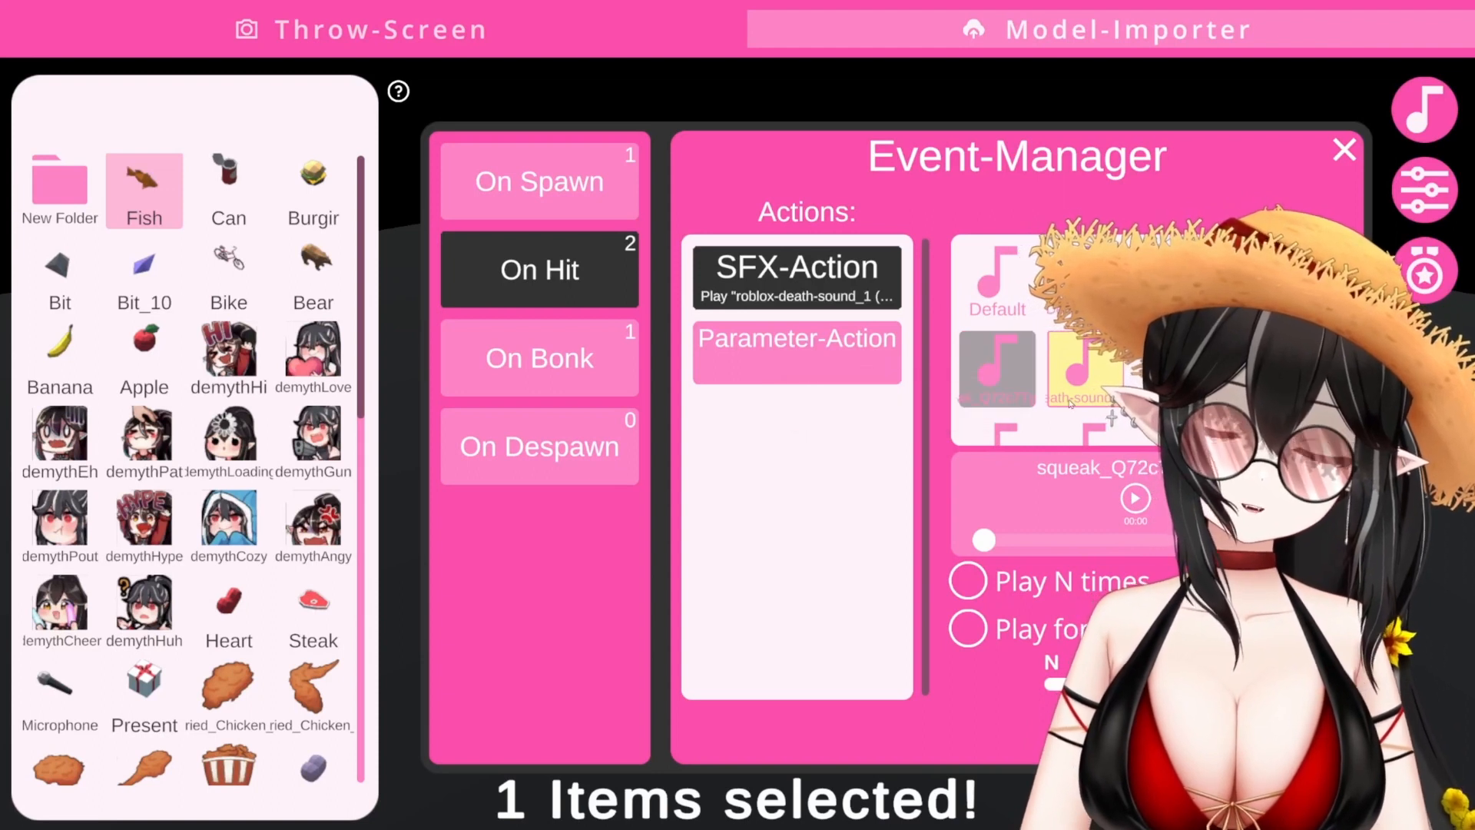
left_click(1077, 378)
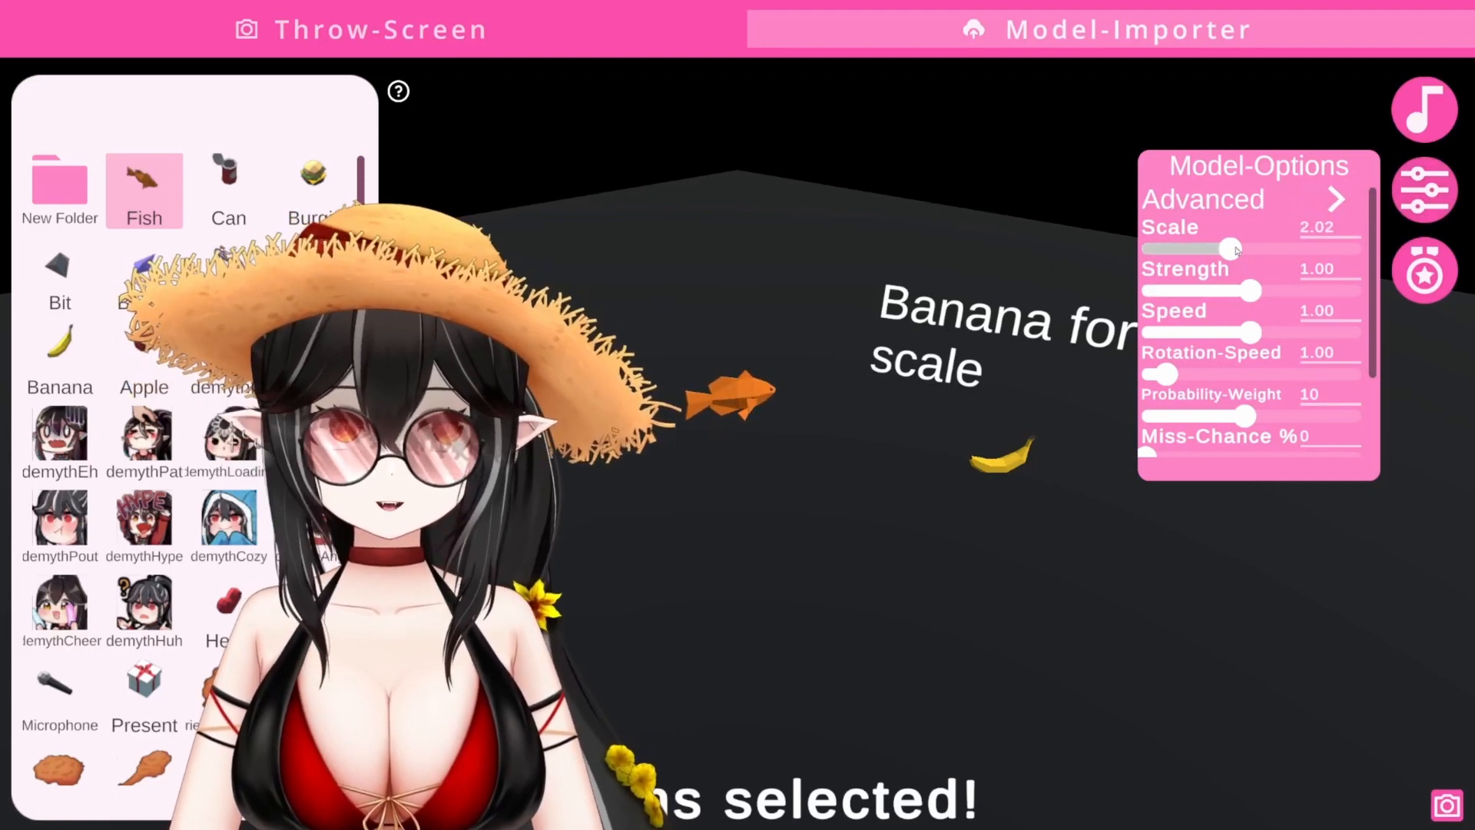
- Enlarge the Fish model's Scale to about 2.16
mouse_move(1231, 248)
left_mouse_down()
mouse_move(1320, 248)
mouse_move(1242, 248)
left_mouse_up()
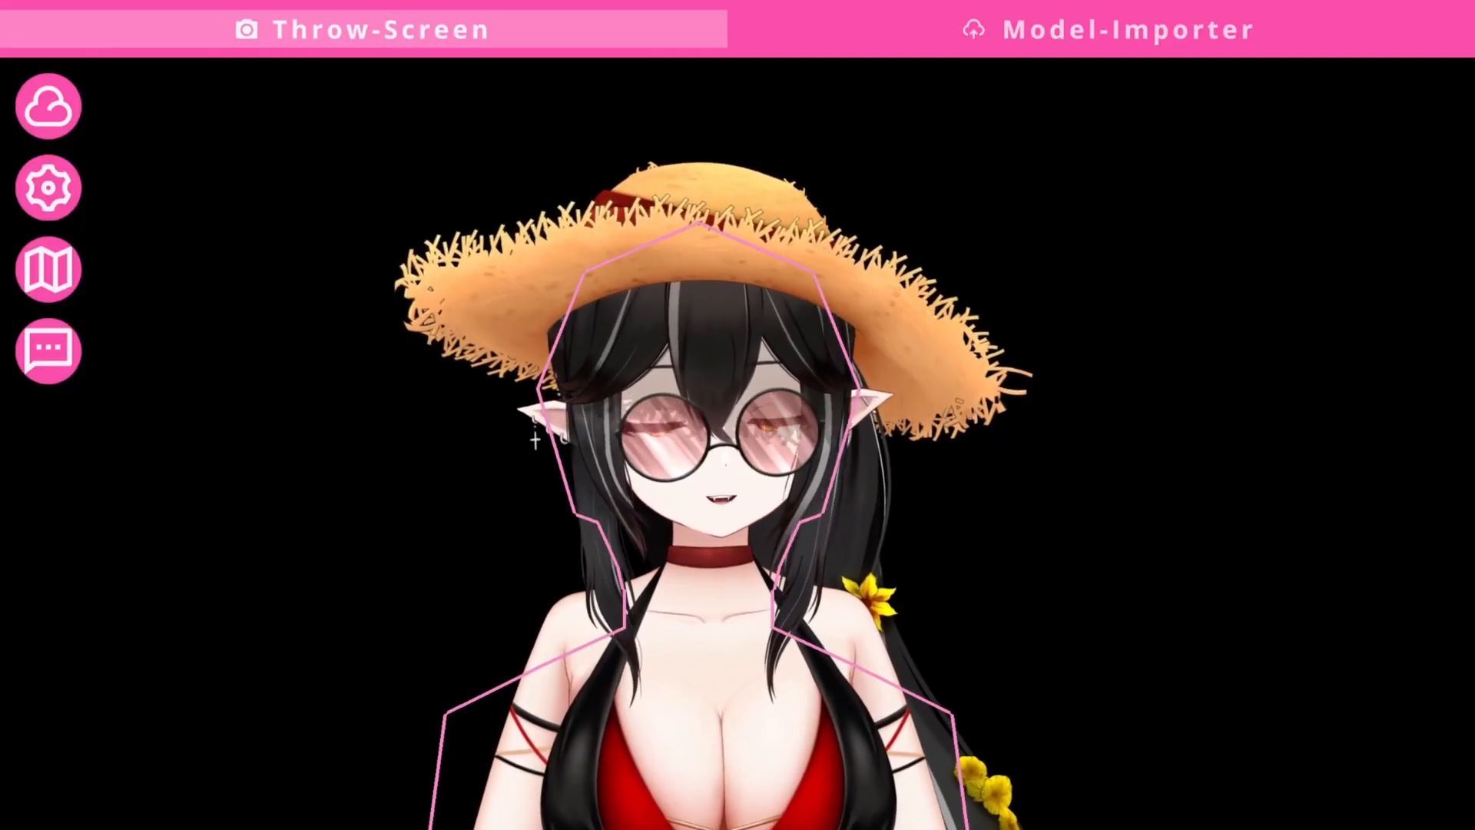
- Run a test throw of the Fish example trigger so orange fish fly at the avatar
left_click(54, 372)
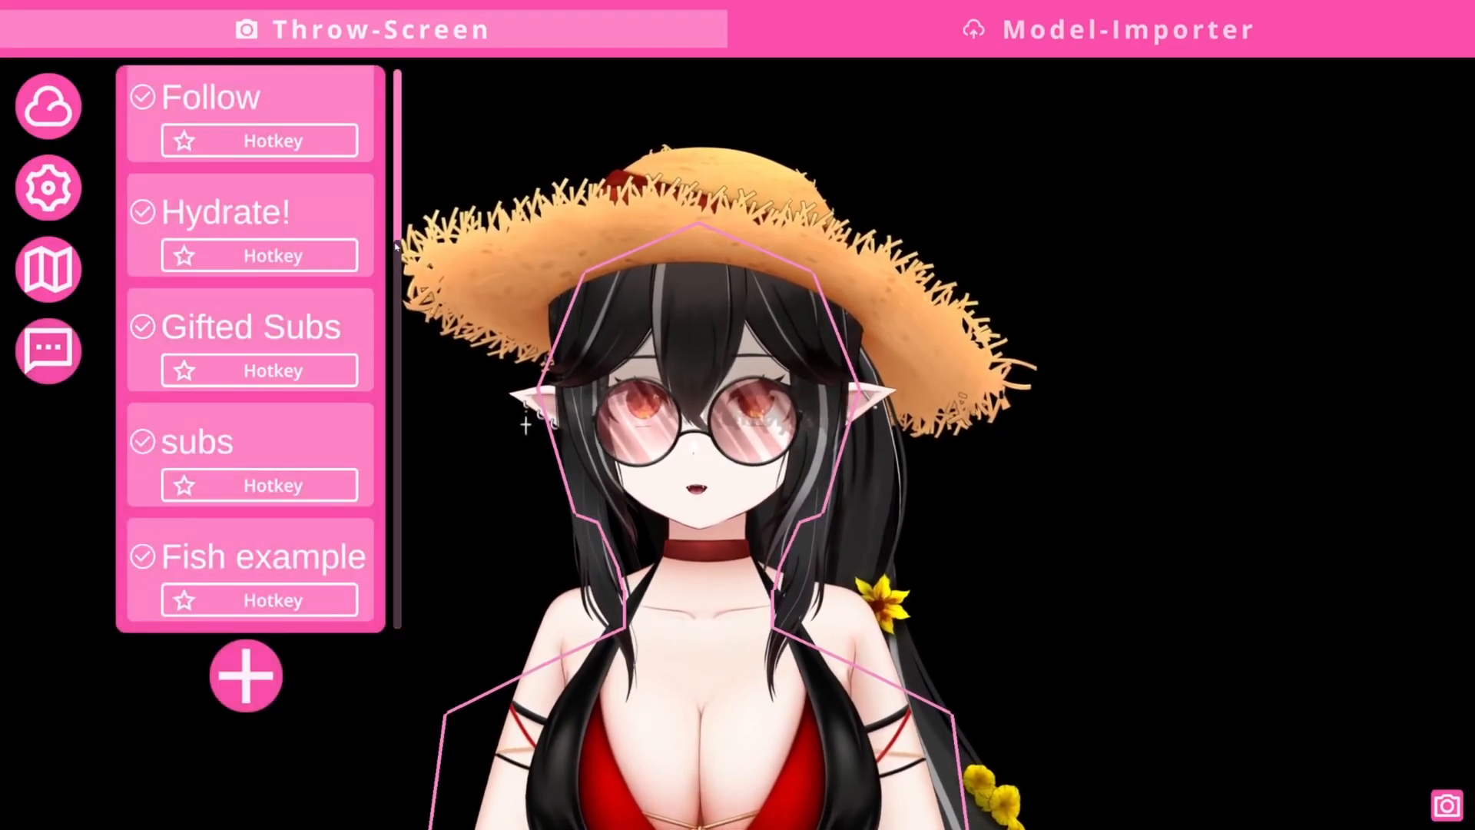
left_click(265, 566)
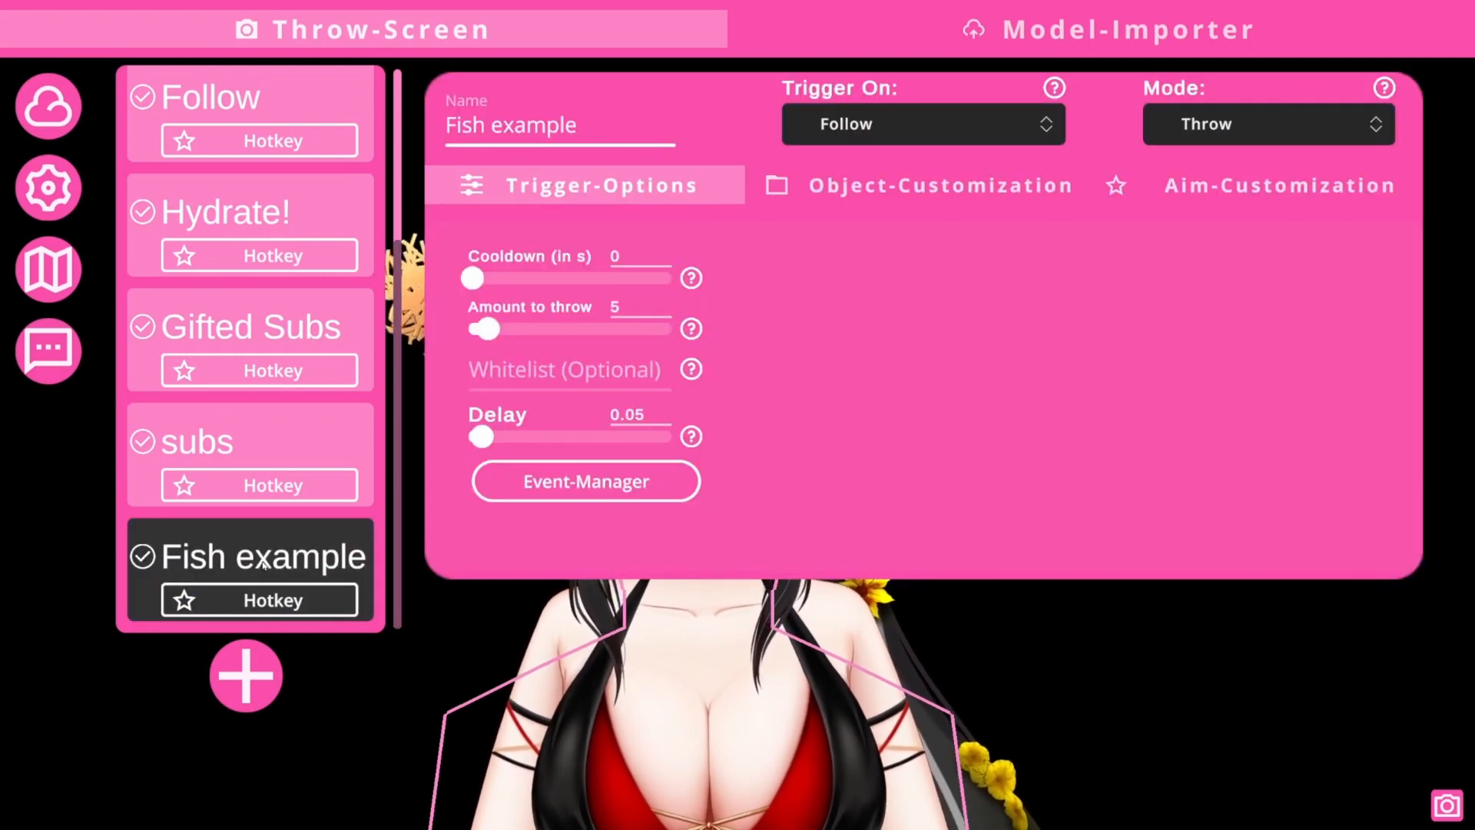
left_click(261, 559)
right_click(250, 557)
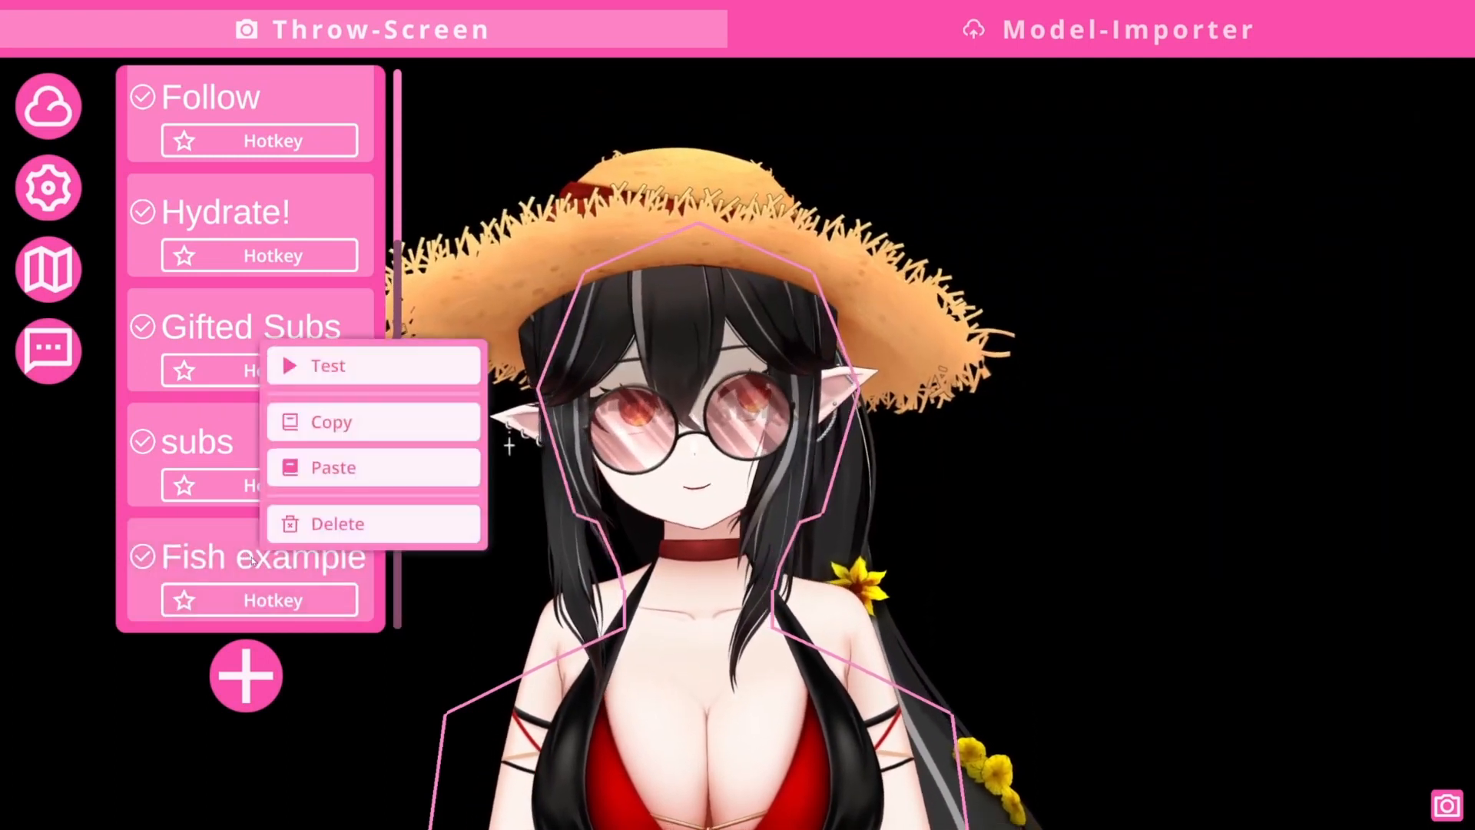
left_click(329, 364)
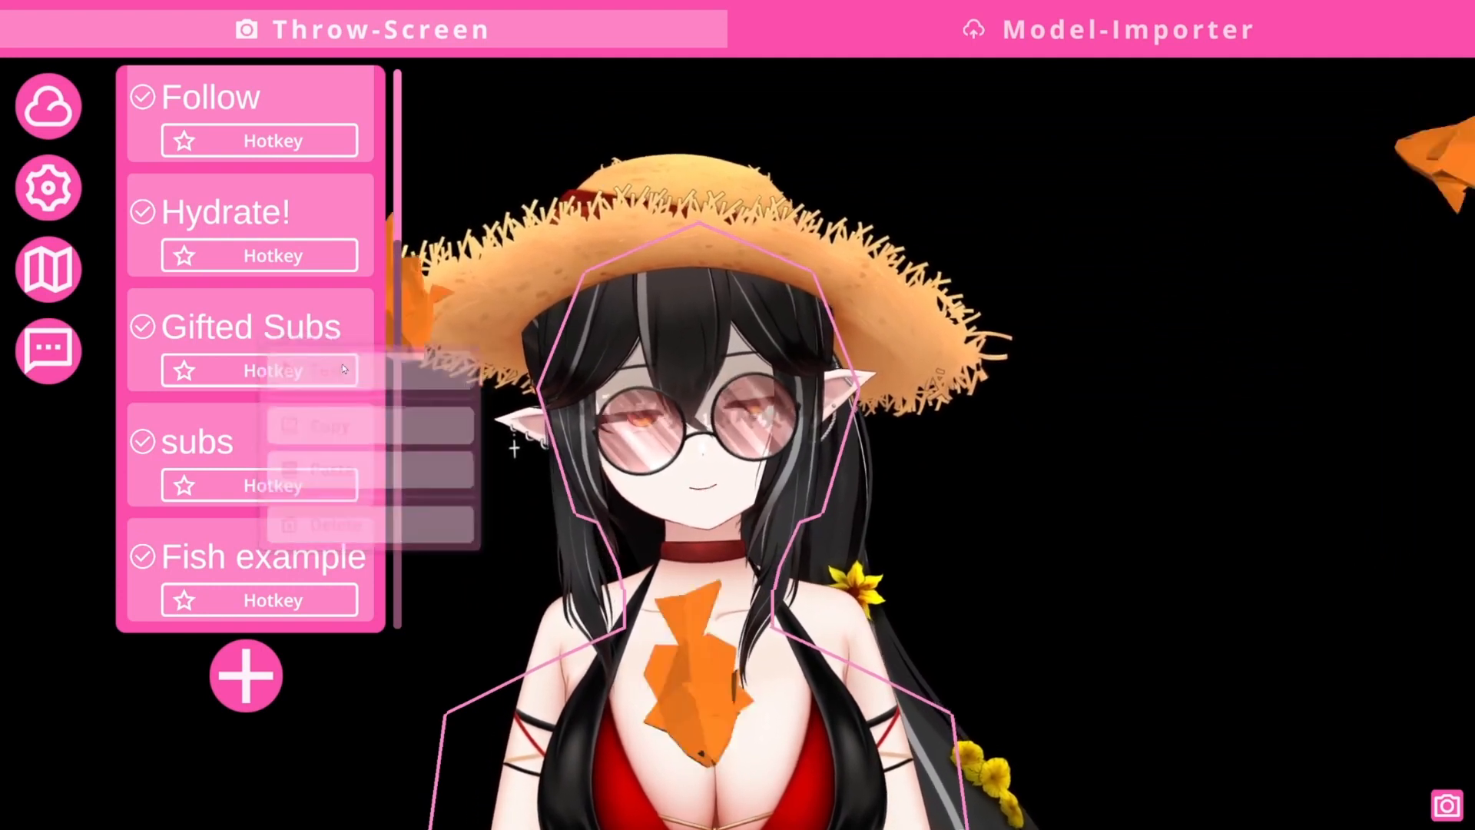